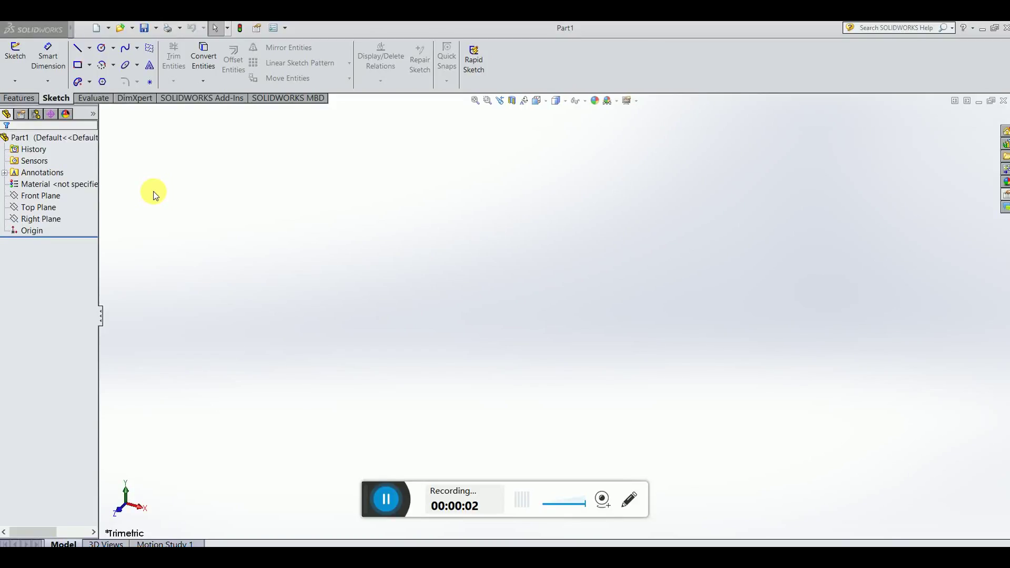
# - On the Front Plane, viewed face-on, draw a corner rectangle around the origin
pyautogui.click(40, 195)
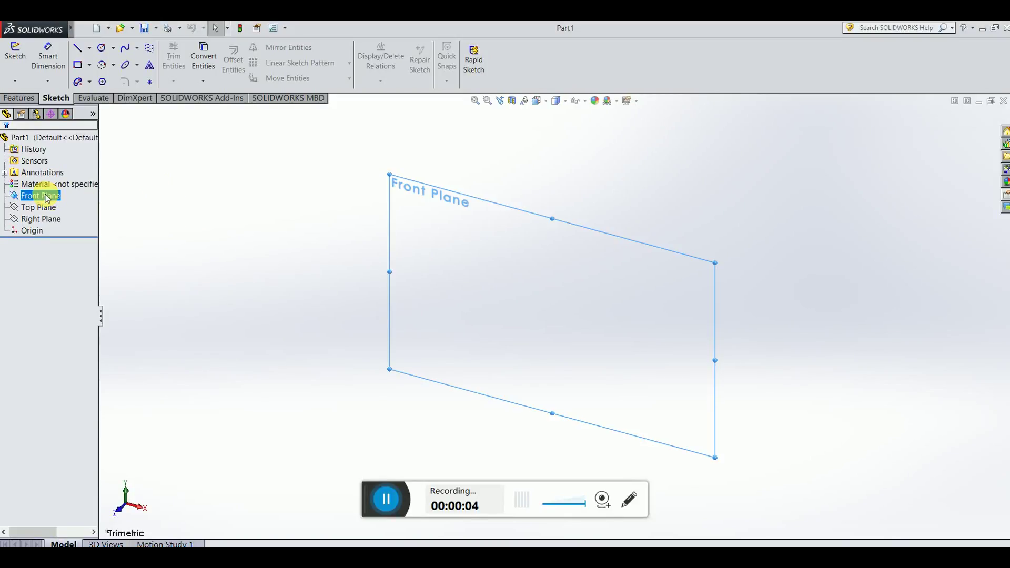
pyautogui.click(88, 181)
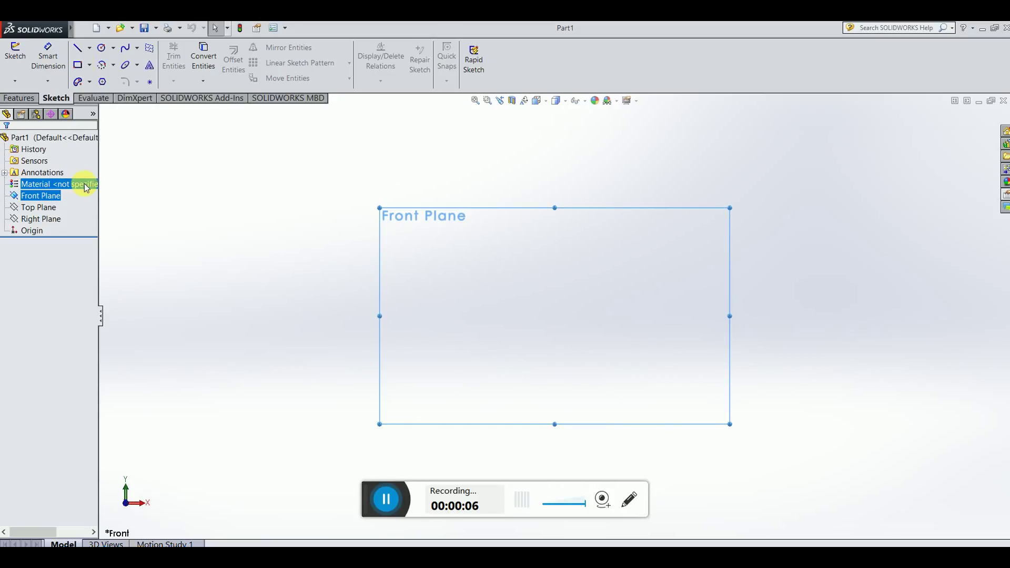
pyautogui.click(85, 73)
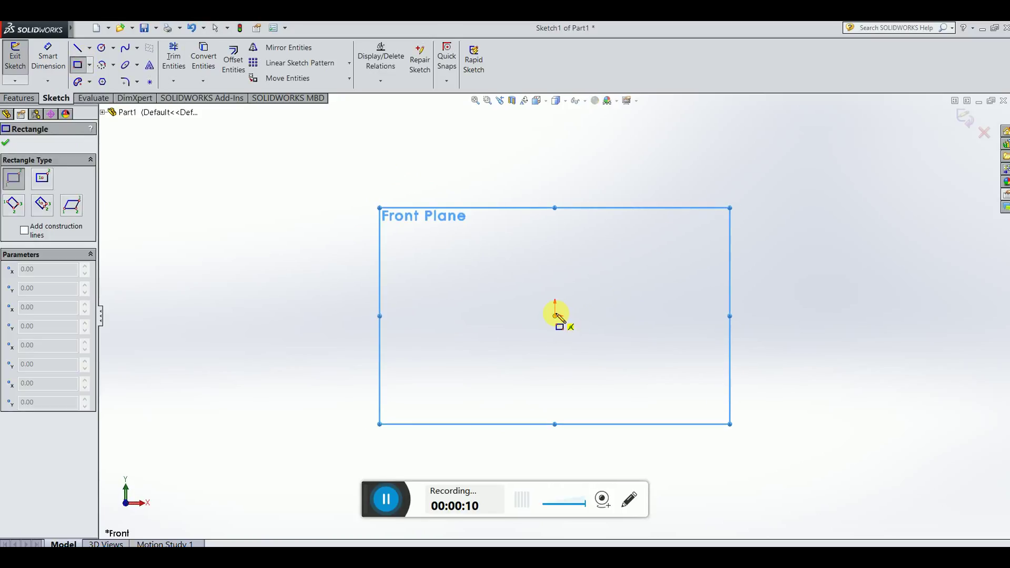
pyautogui.click(479, 270)
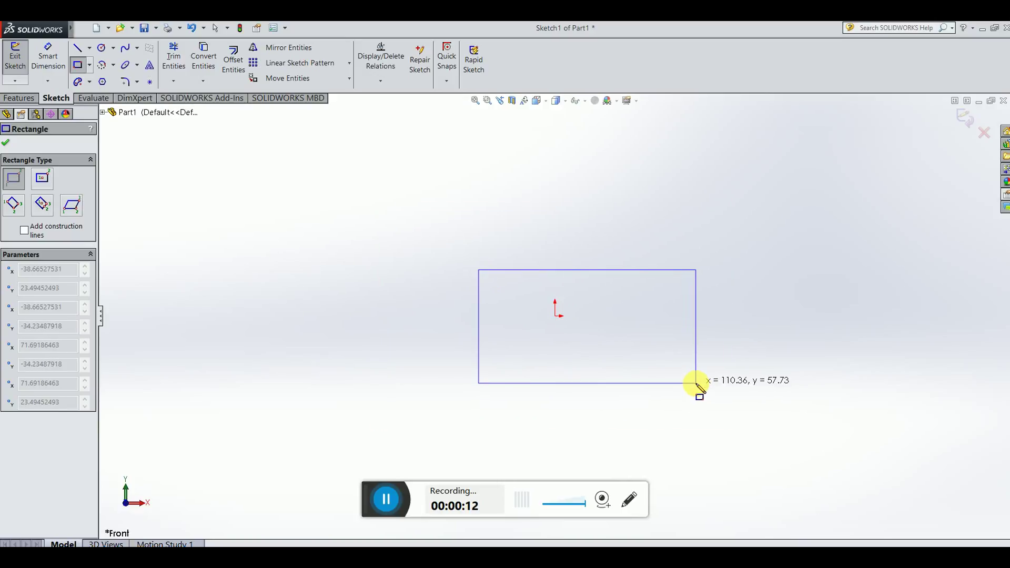
pyautogui.click(696, 384)
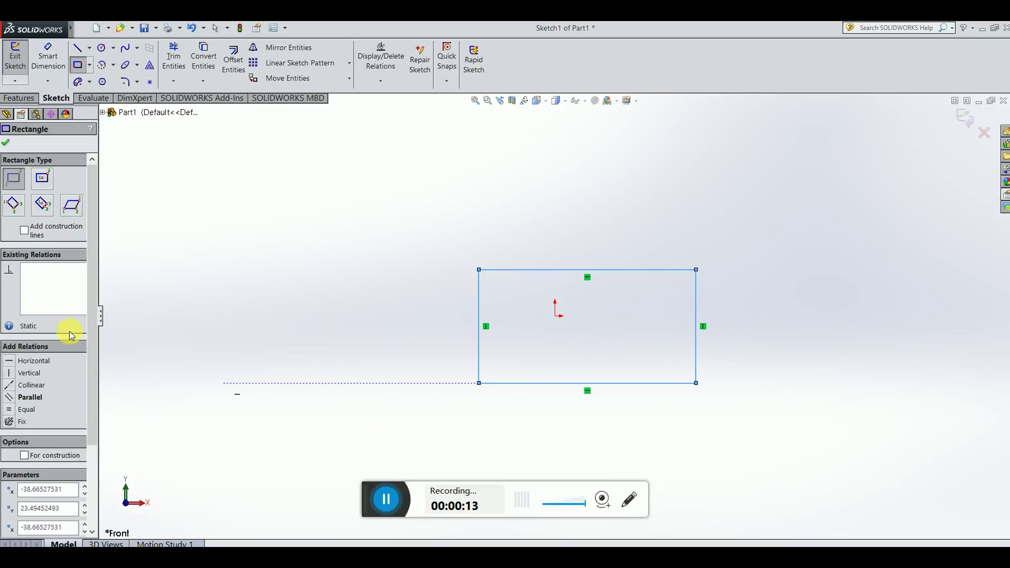
pyautogui.click(7, 143)
pyautogui.click(48, 57)
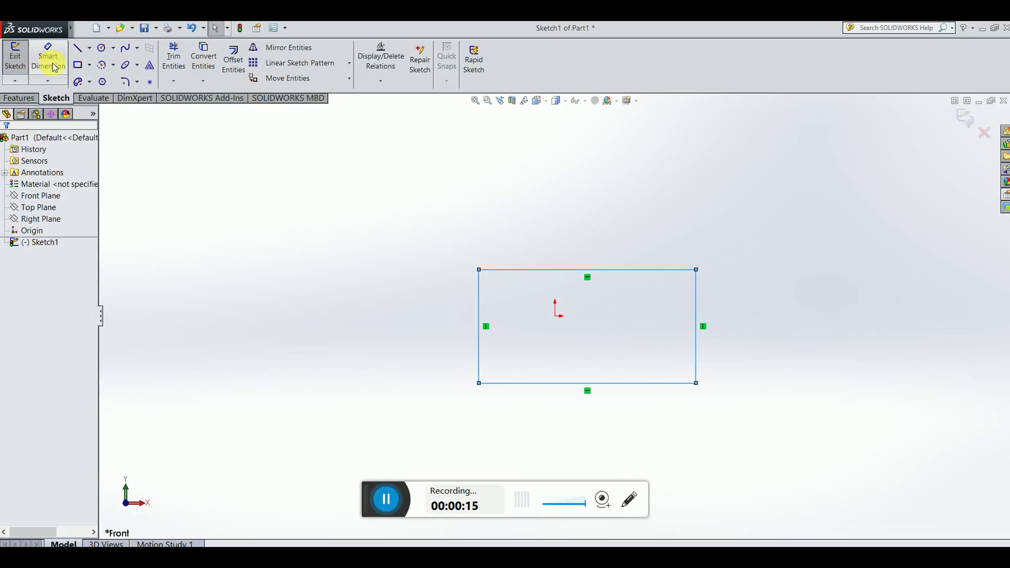
# - Place a 110.36 width dimension above the rectangle's top edge
pyautogui.click(559, 270)
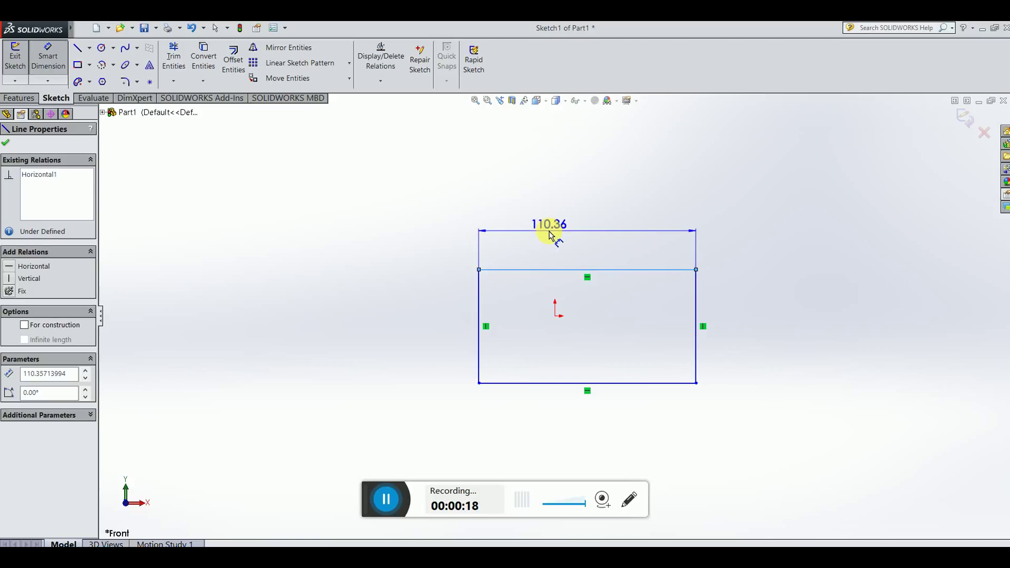
pyautogui.click(550, 236)
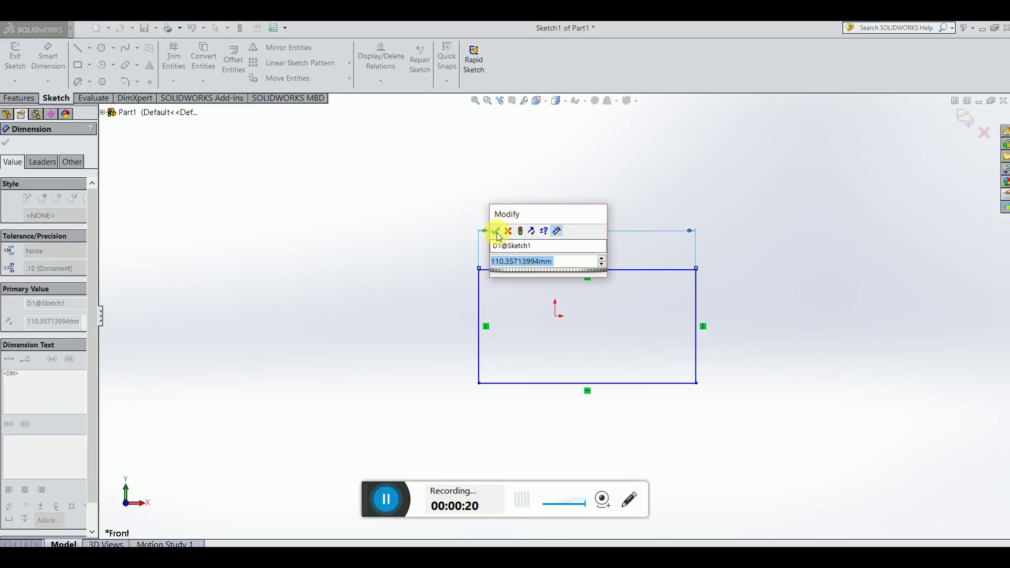
pyautogui.click(496, 232)
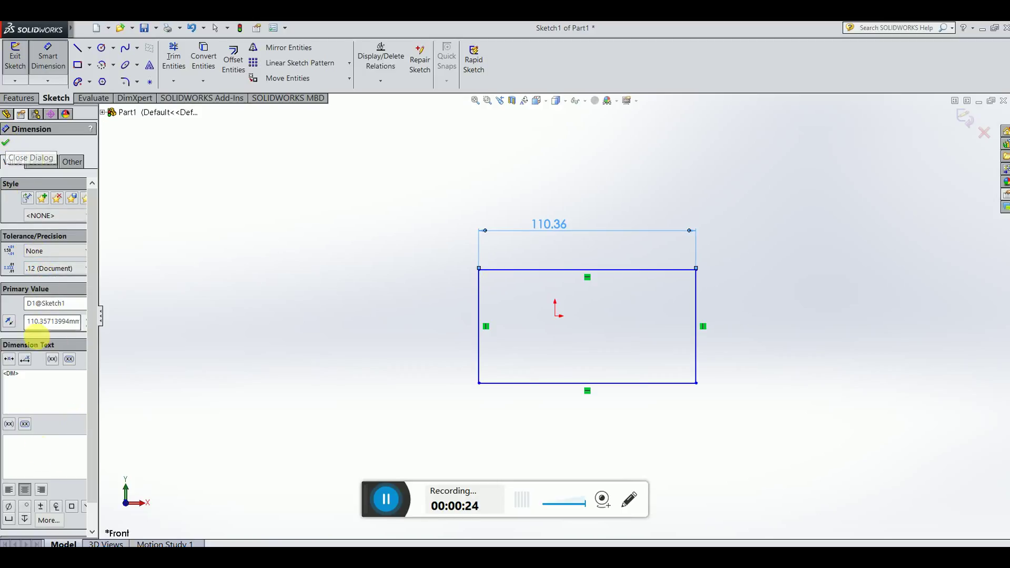
pyautogui.click(6, 143)
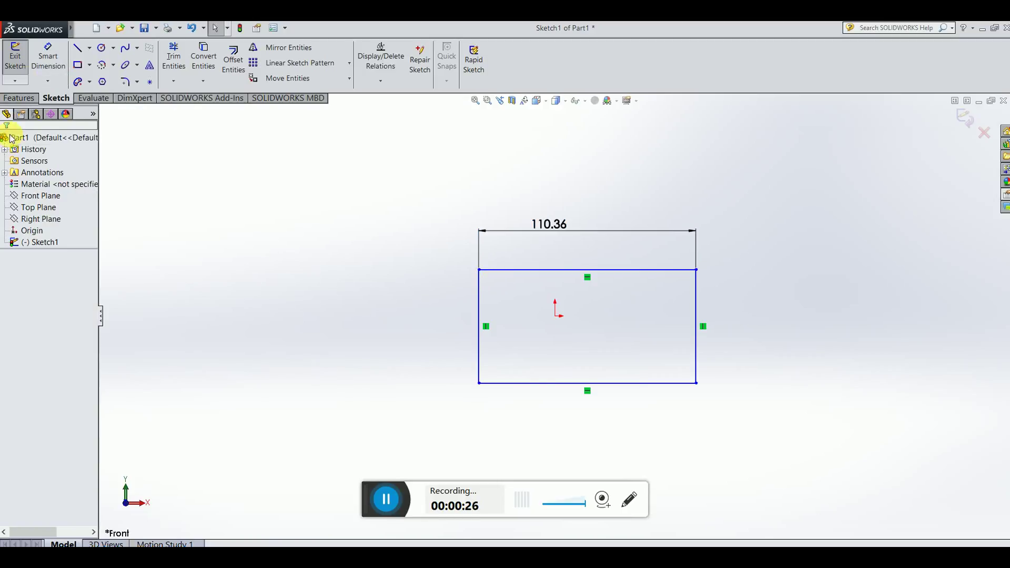
# - Draw a diagonal line from the rectangle's top edge to beyond its left side
pyautogui.click(77, 48)
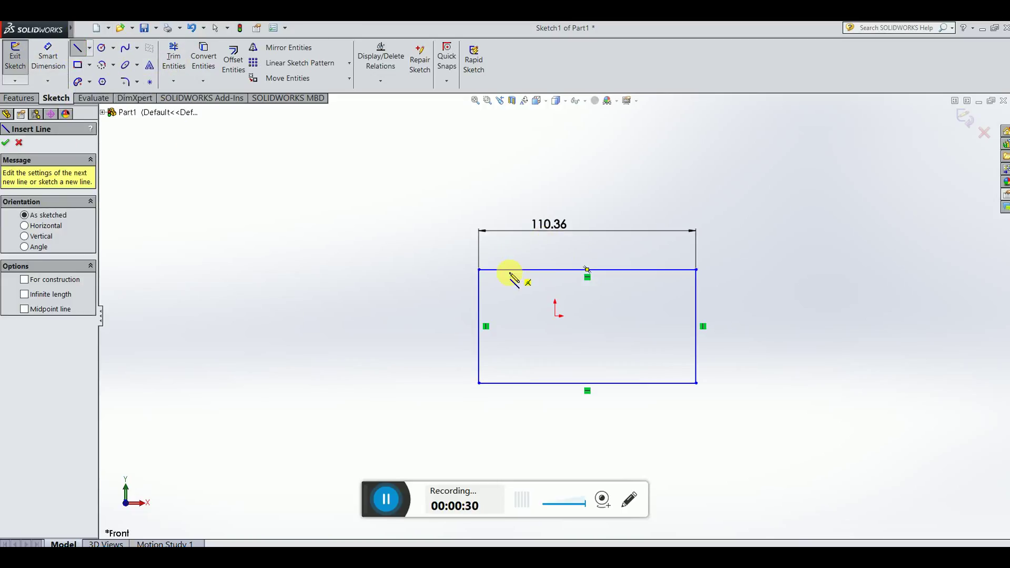
pyautogui.click(513, 270)
pyautogui.click(467, 316)
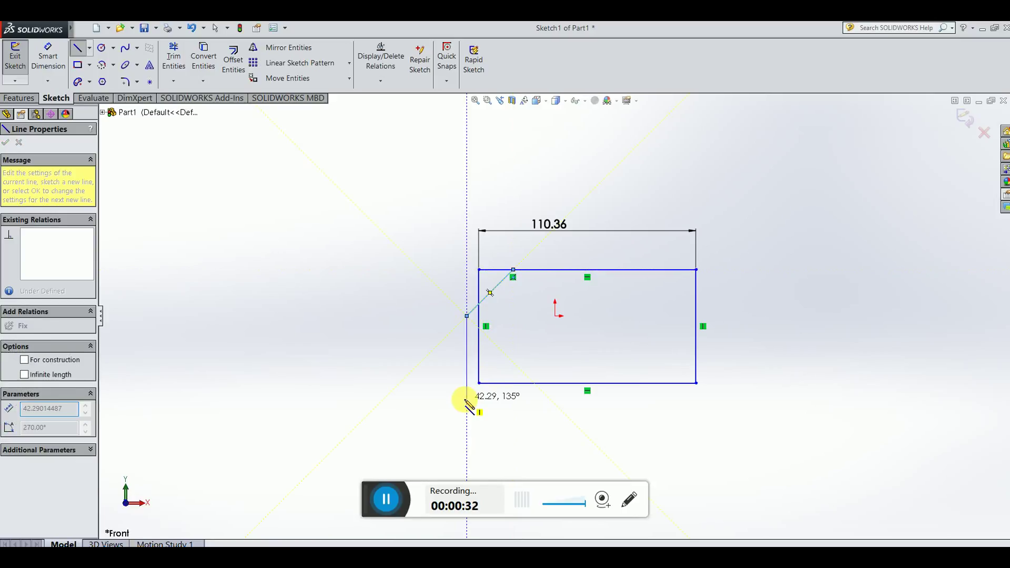
pyautogui.click(179, 83)
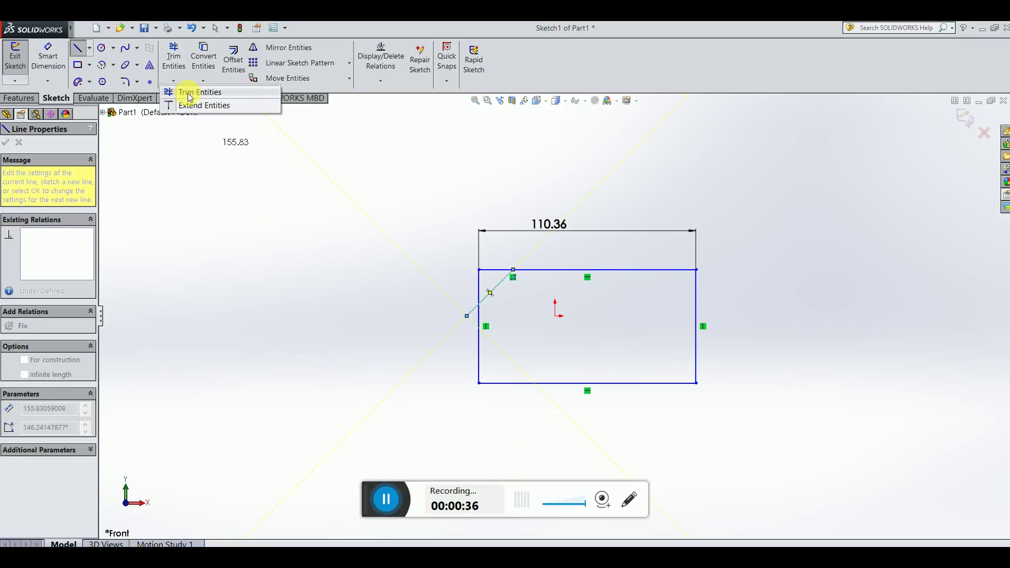
pyautogui.click(190, 94)
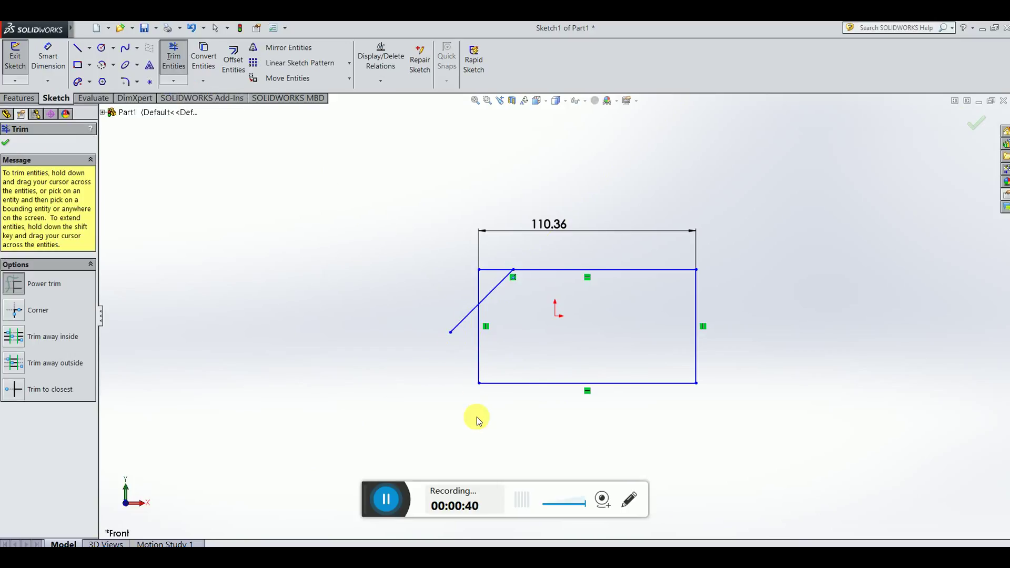
pyautogui.click(179, 83)
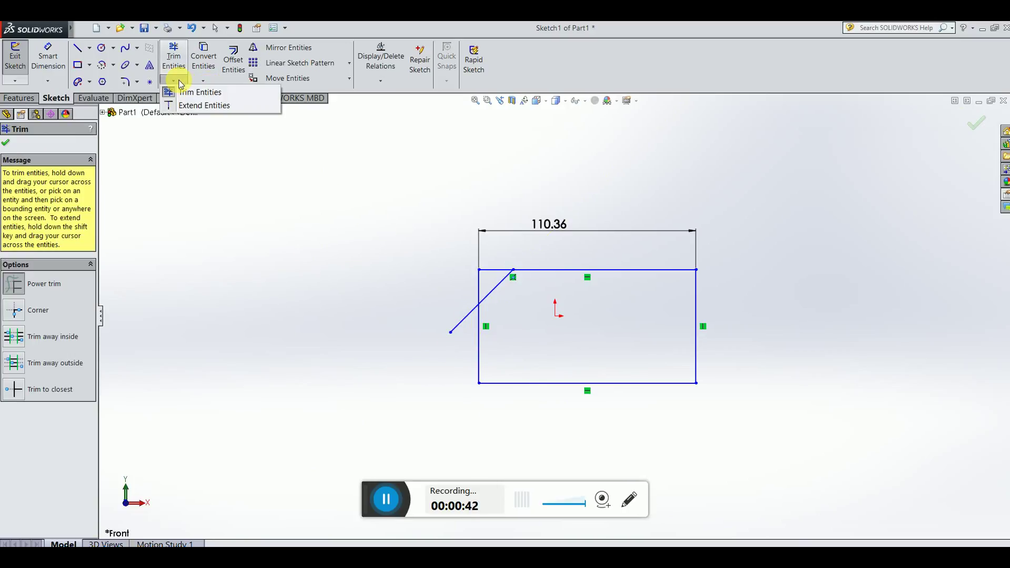
pyautogui.click(189, 91)
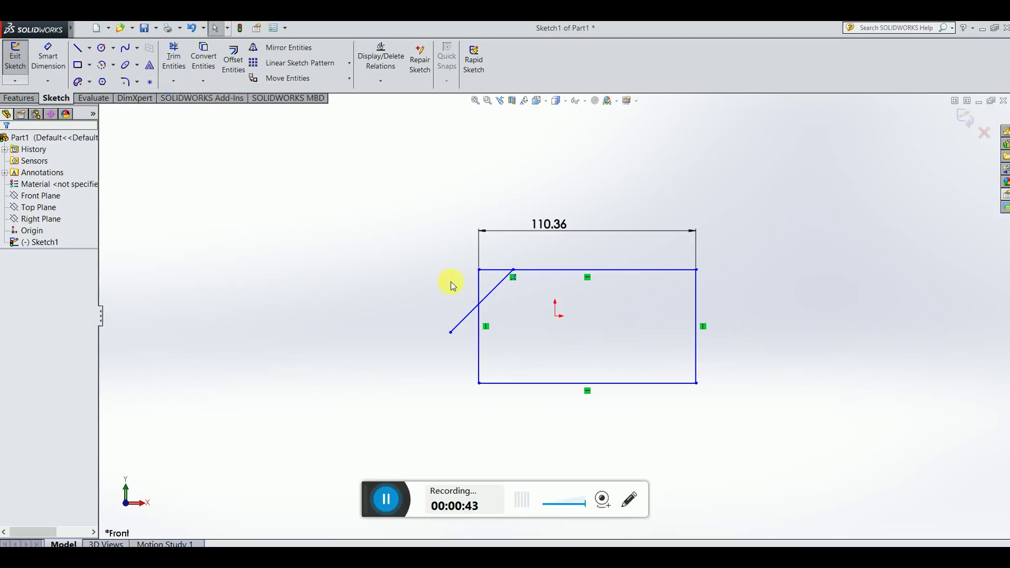
pyautogui.click(489, 298)
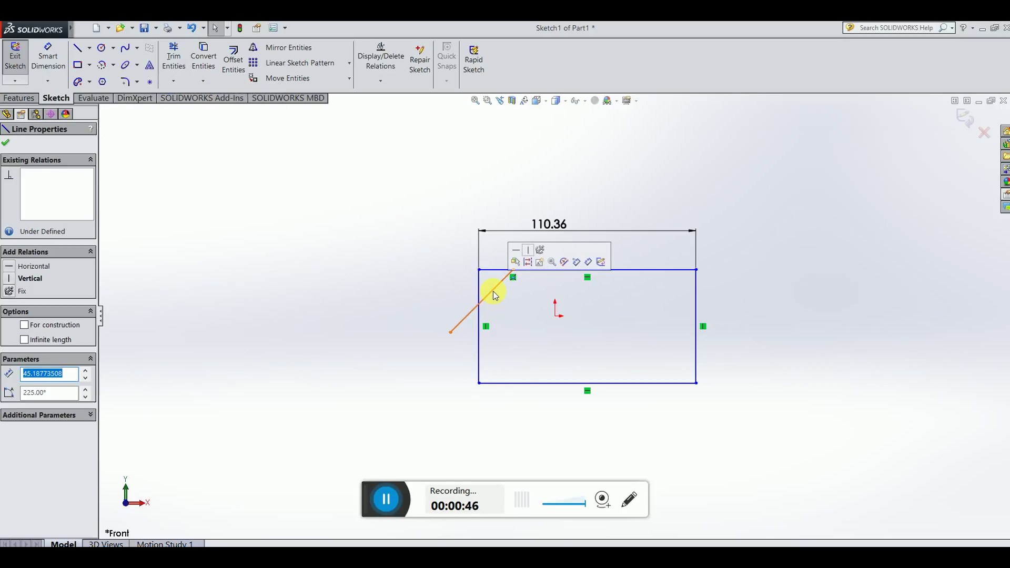
pyautogui.click(5, 143)
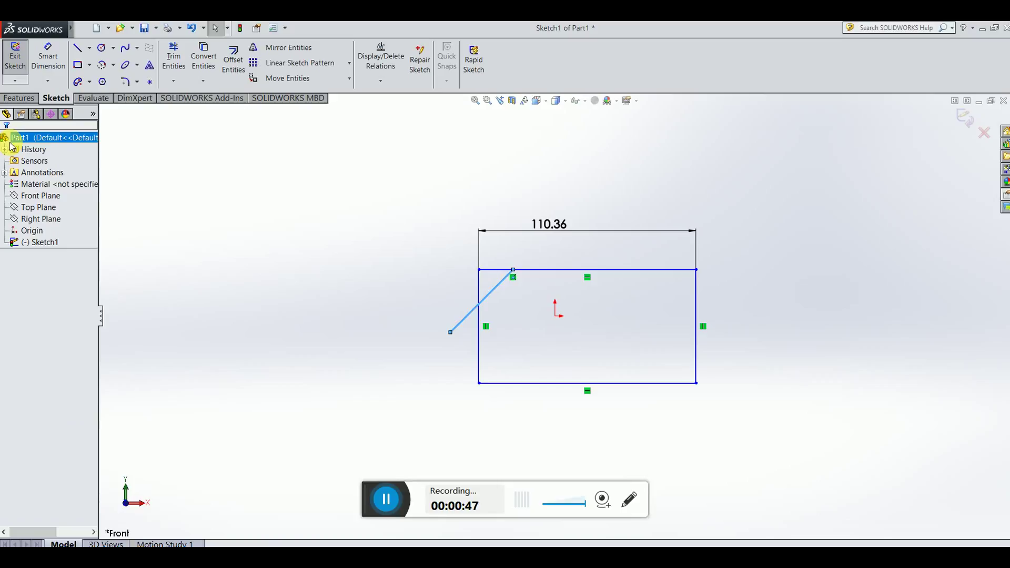
pyautogui.click(176, 61)
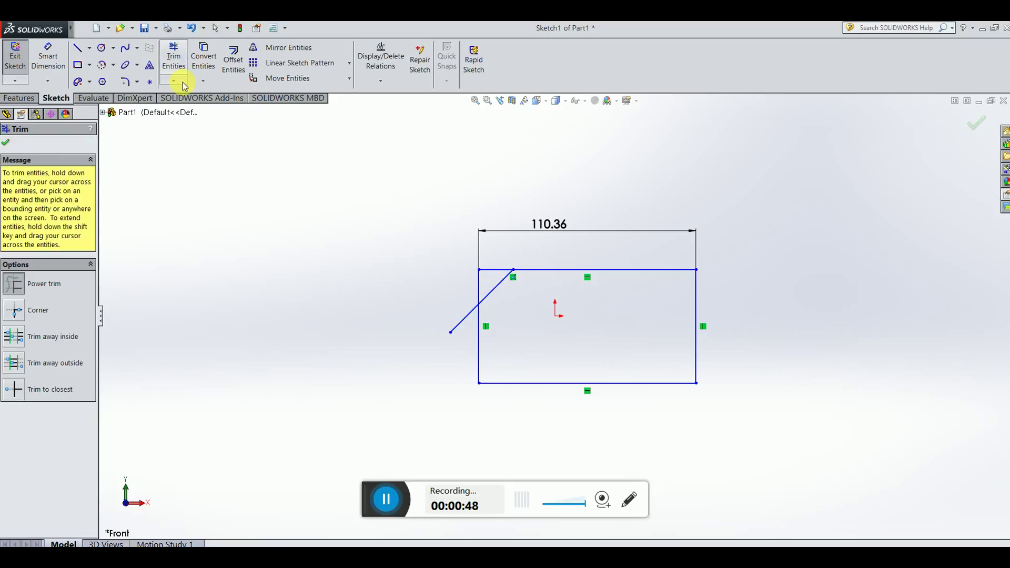
pyautogui.click(13, 286)
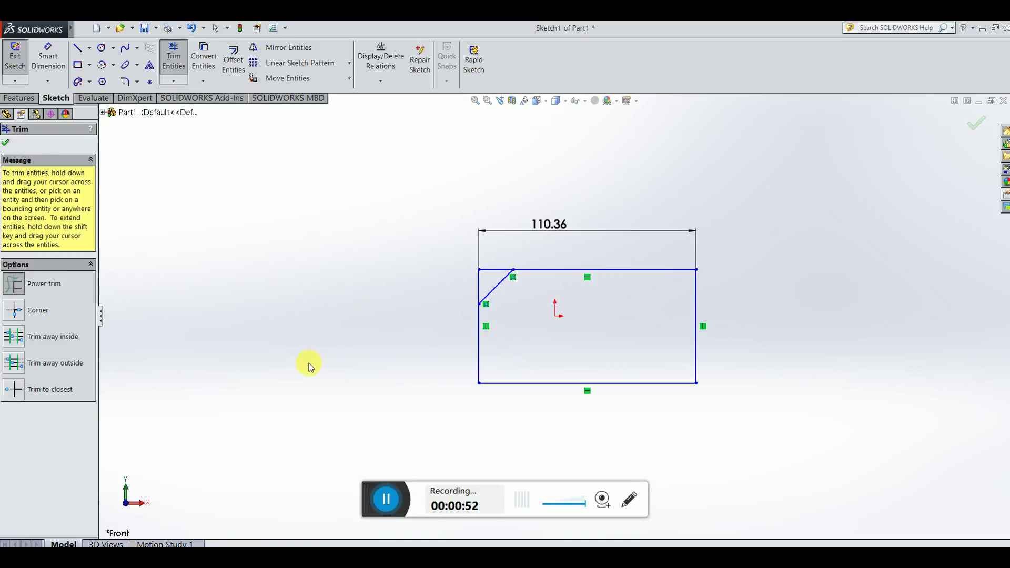
pyautogui.hotkey('ctrl', 'z')
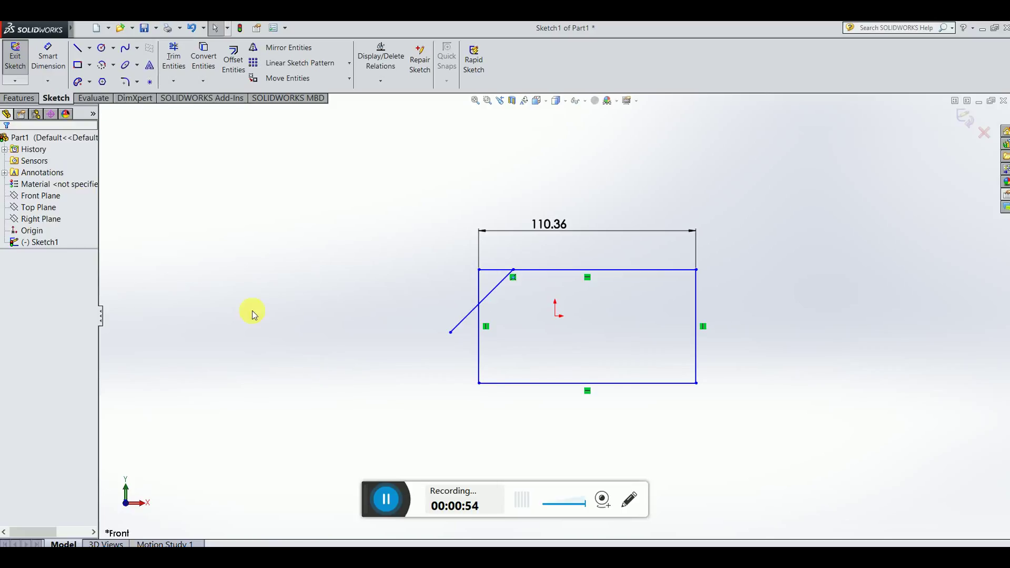
pyautogui.click(35, 313)
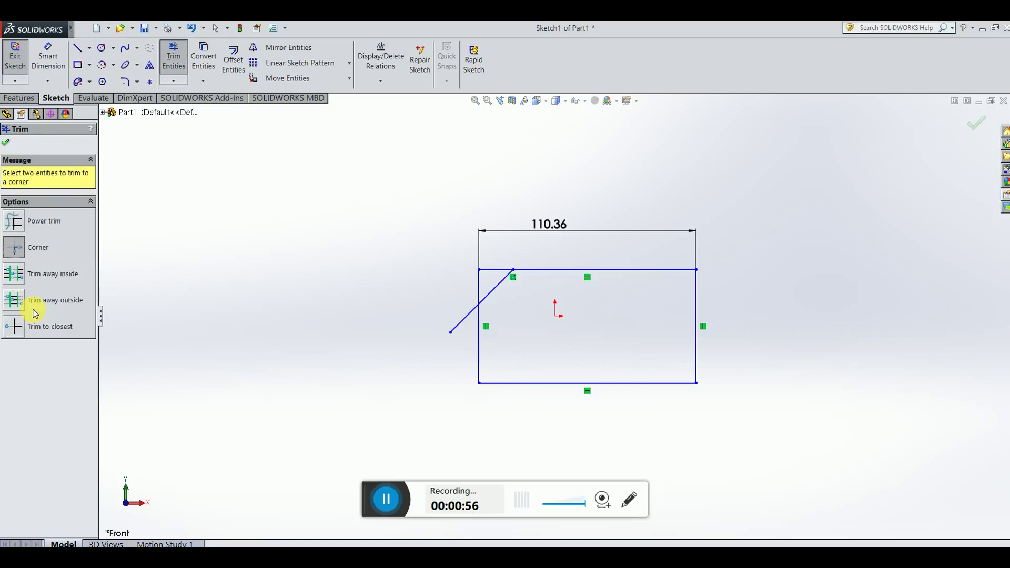
pyautogui.click(474, 317)
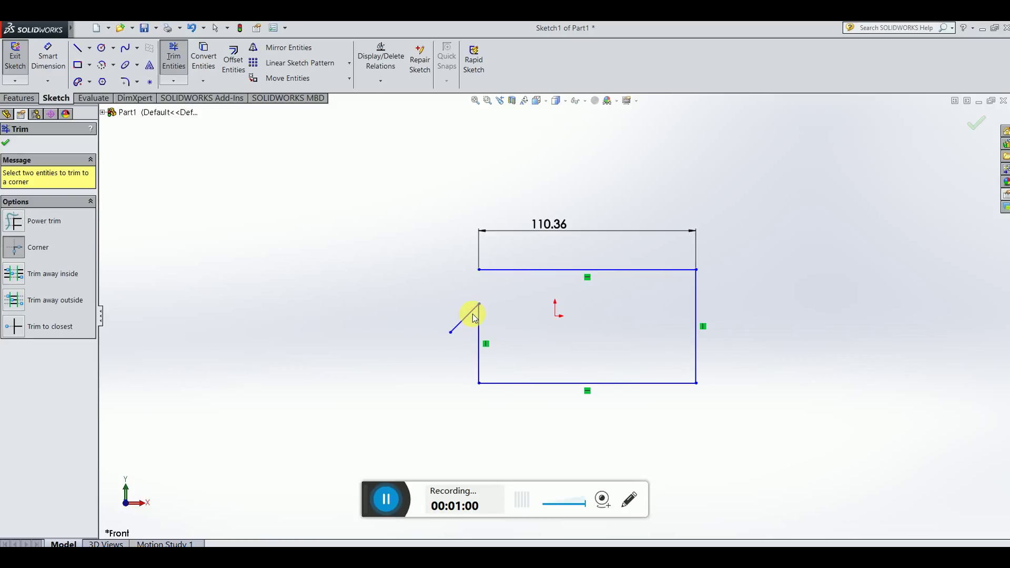
pyautogui.press('Escape')
pyautogui.hotkey('ctrl', 'z')
pyautogui.click(488, 296)
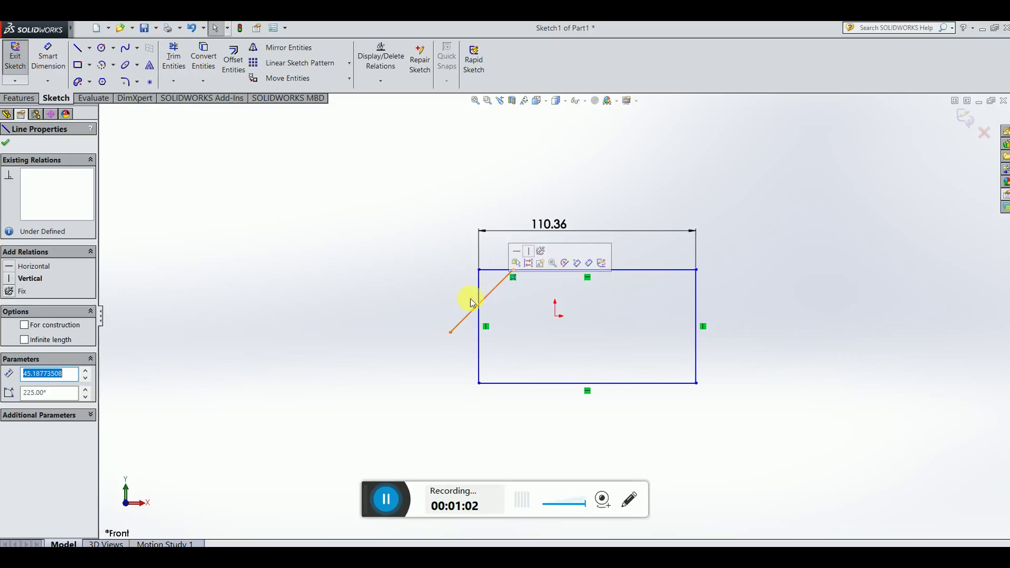
pyautogui.press('Escape')
pyautogui.click(173, 58)
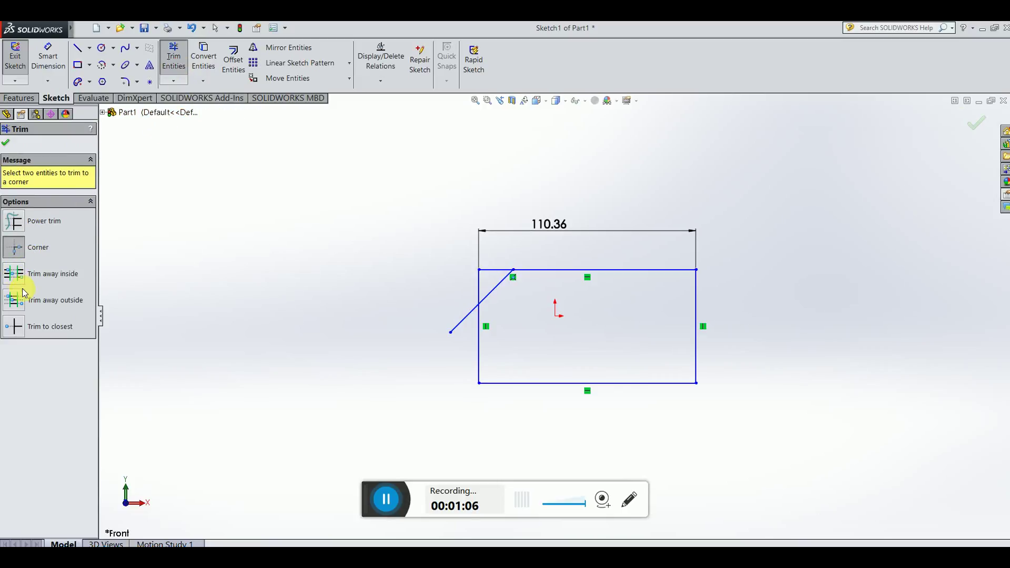
# - Trial-trim the diagonal inside the rectangle, then undo that trim
pyautogui.click(14, 328)
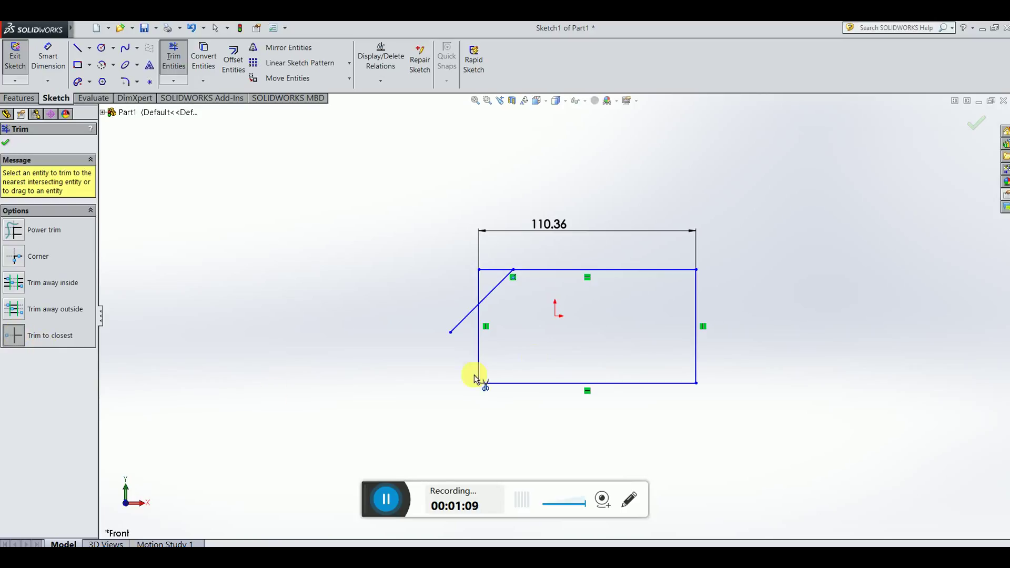
pyautogui.click(486, 298)
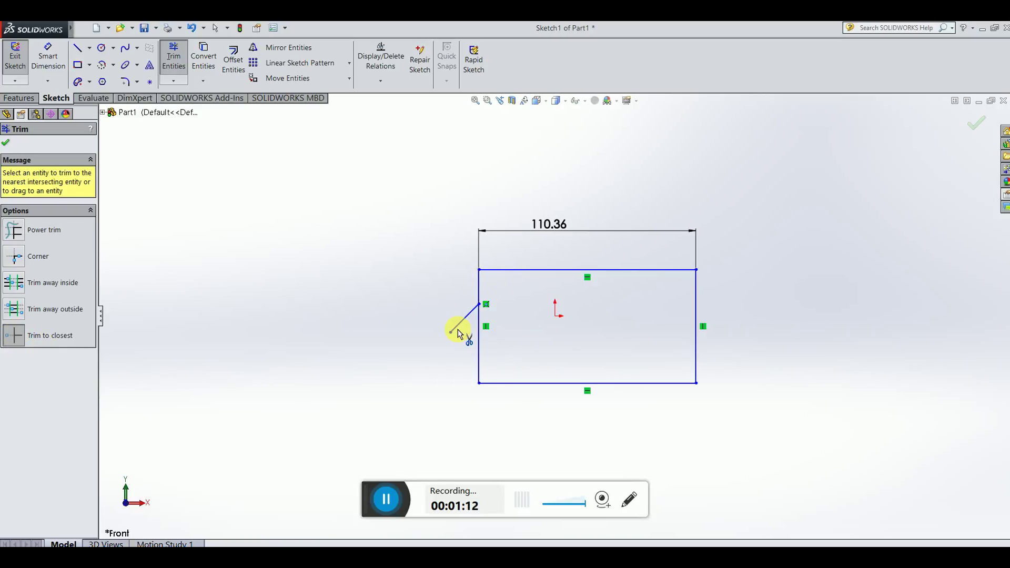
pyautogui.press('Escape')
pyautogui.hotkey('ctrl', 'z')
pyautogui.click(463, 320)
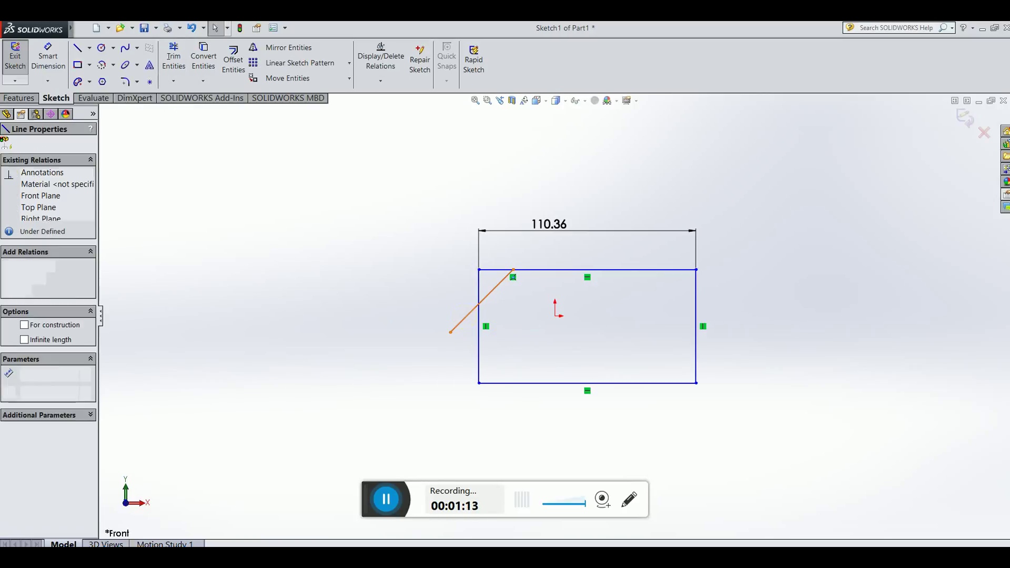
# - Trim the diagonal's overhang outside the rectangle using Trim to closest
pyautogui.click(177, 62)
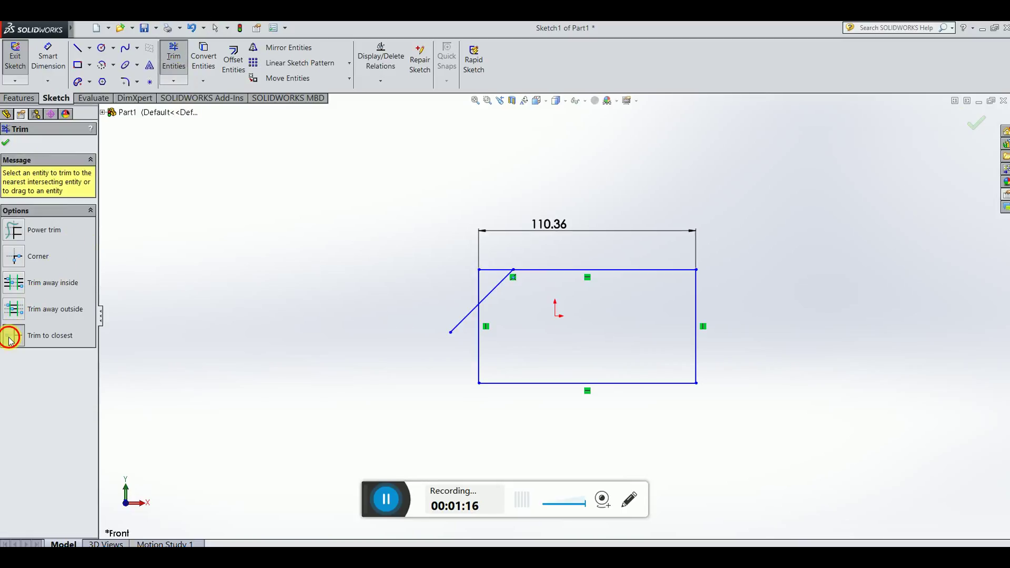
pyautogui.click(10, 339)
pyautogui.click(466, 317)
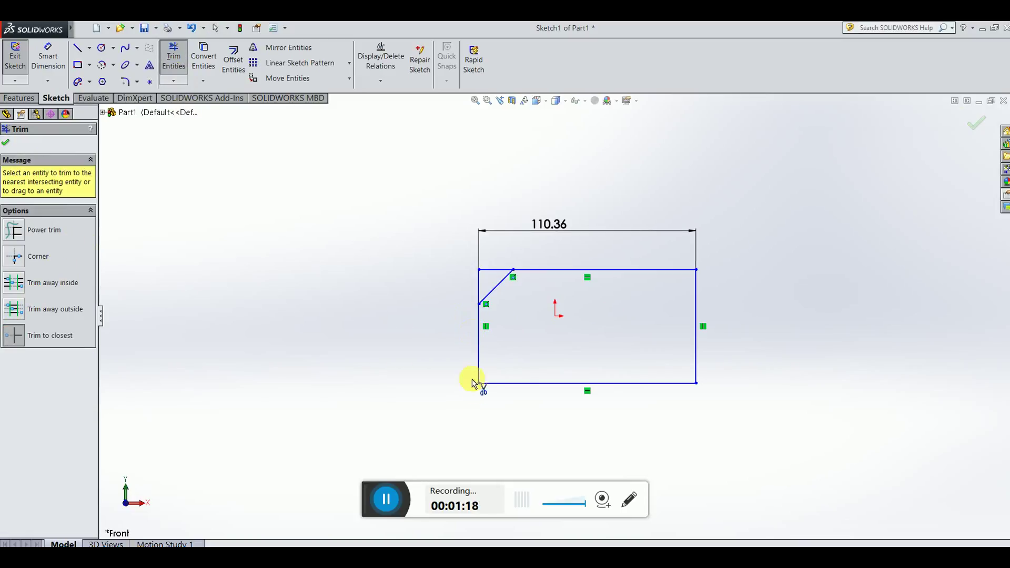
pyautogui.click(6, 143)
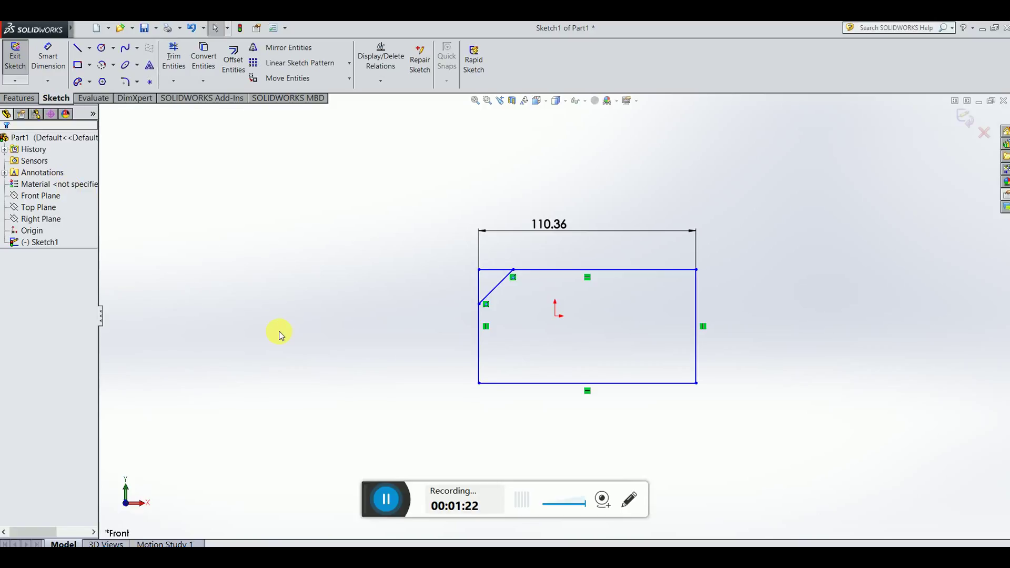
pyautogui.click(174, 81)
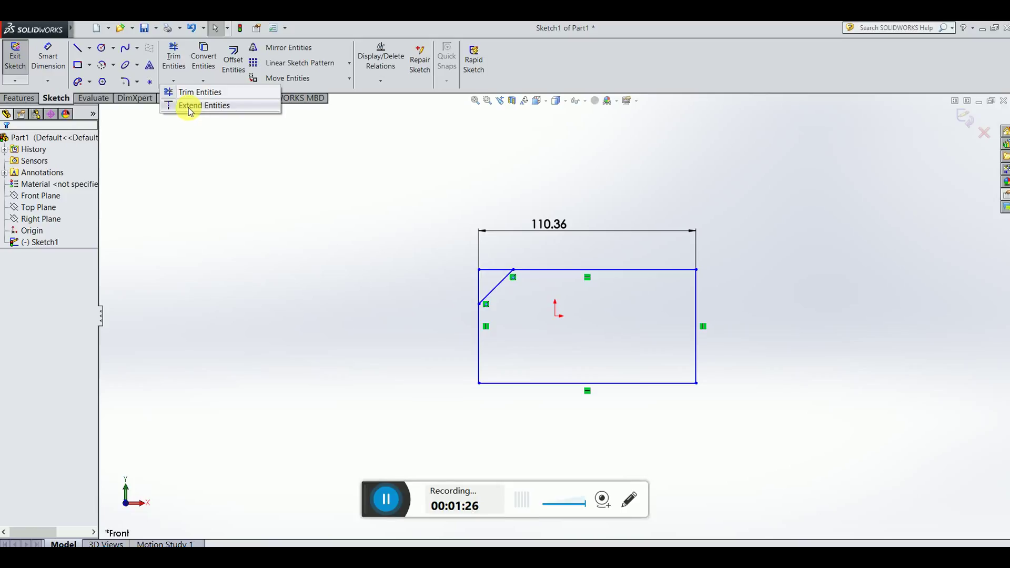
# - Try extending the diagonal with Extend Entities and dismiss the cannot-extend warning
pyautogui.click(190, 93)
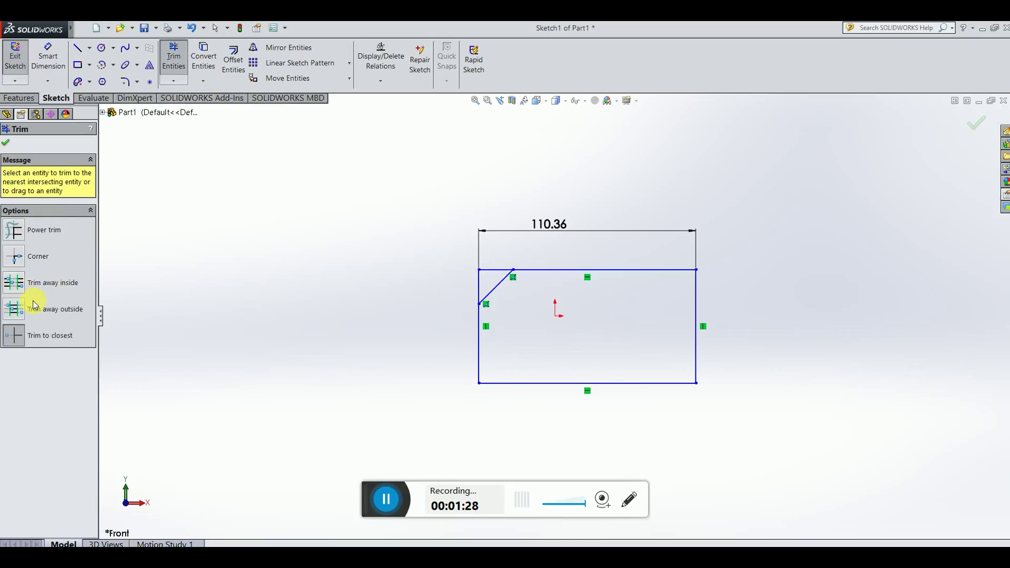
pyautogui.click(6, 142)
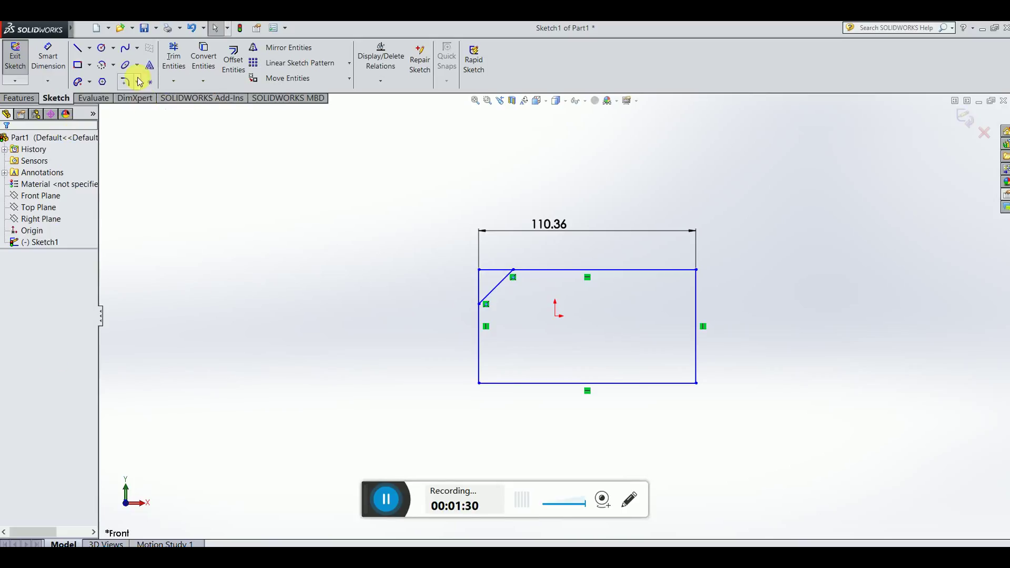
pyautogui.click(173, 82)
pyautogui.click(184, 105)
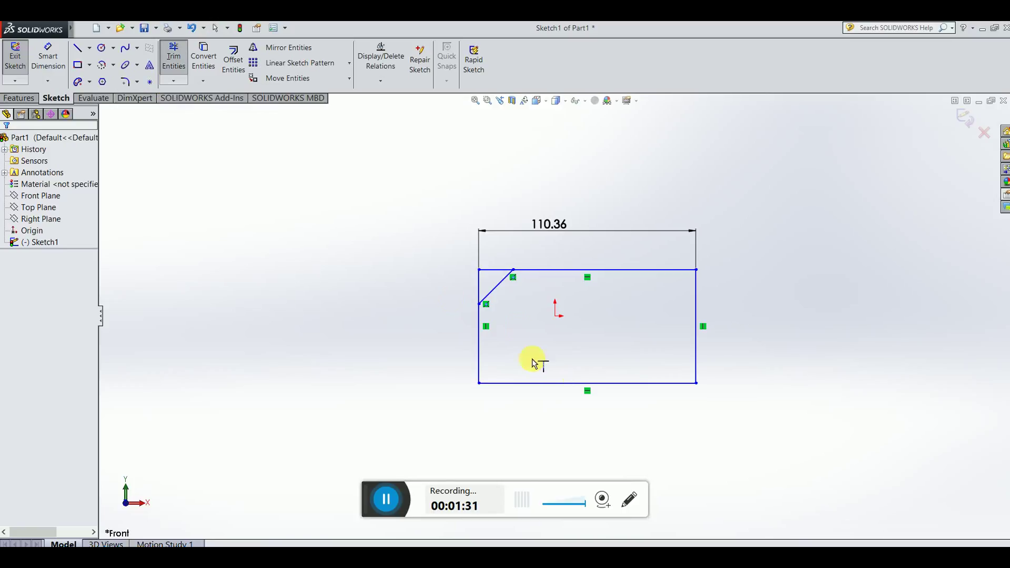
pyautogui.click(495, 308)
pyautogui.click(174, 82)
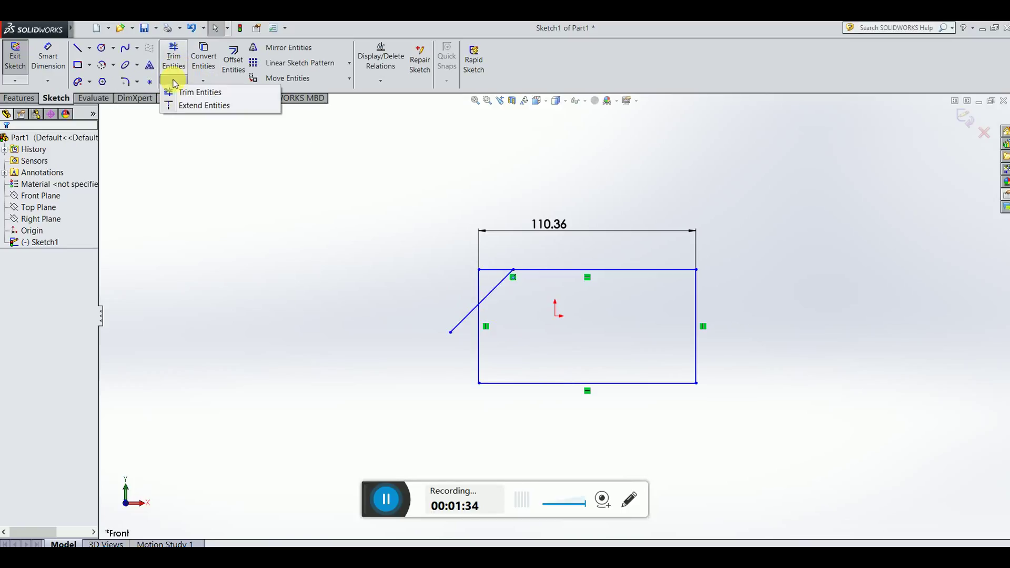
pyautogui.click(184, 107)
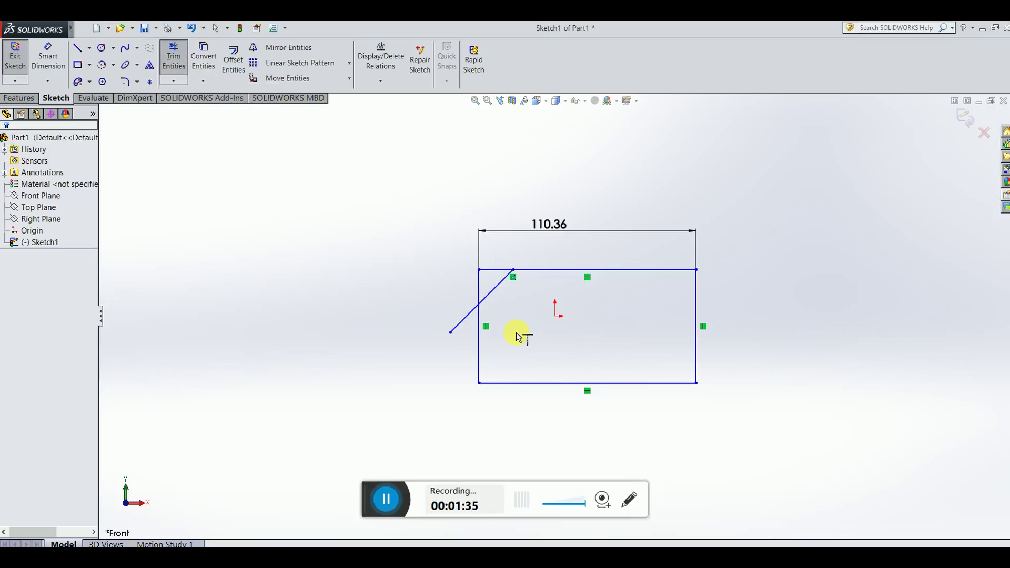
pyautogui.click(488, 304)
pyautogui.click(598, 296)
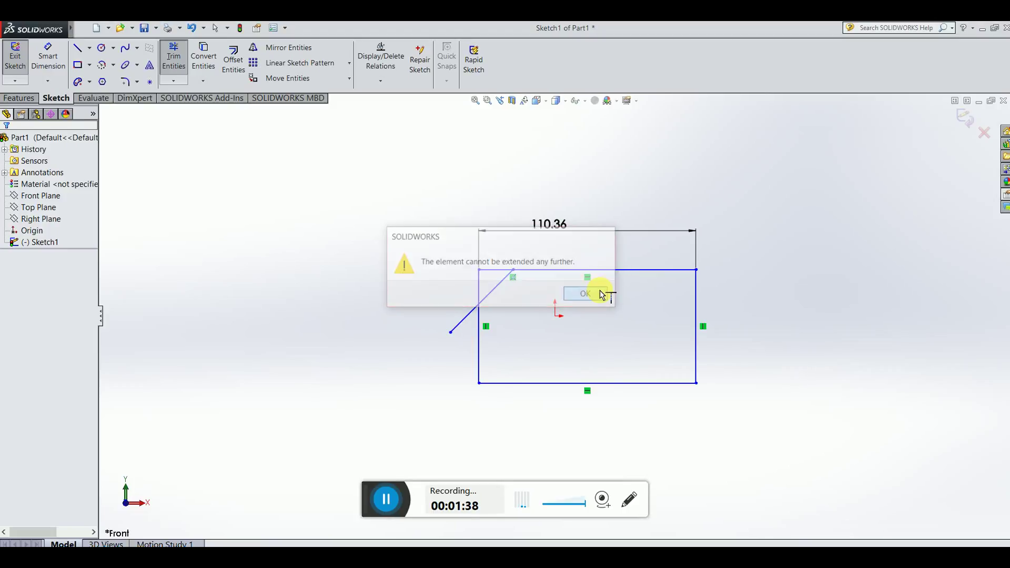
# - Retry extending the diagonal down-left past the rectangle's left edge
pyautogui.click(173, 82)
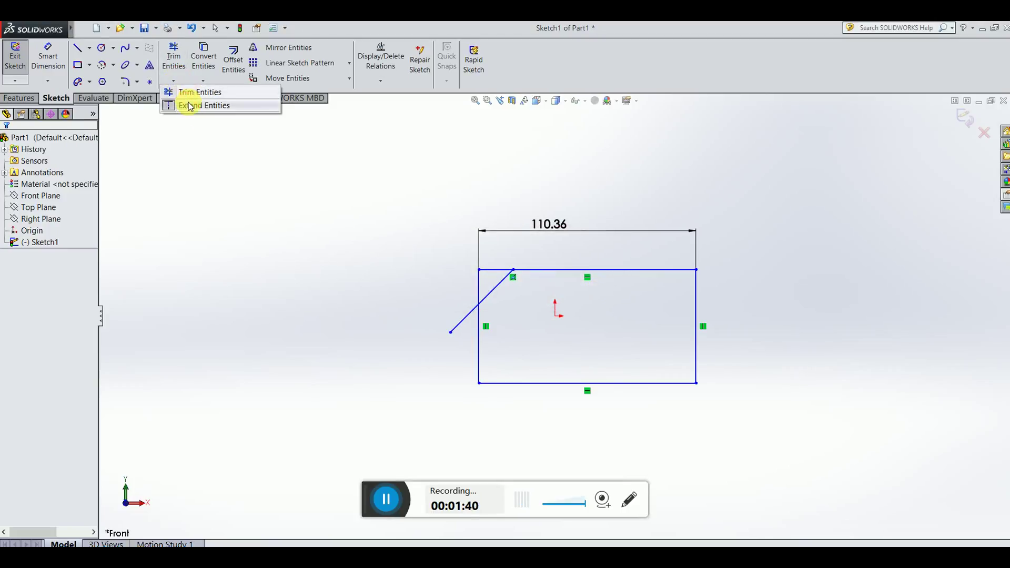
pyautogui.click(190, 106)
pyautogui.click(473, 316)
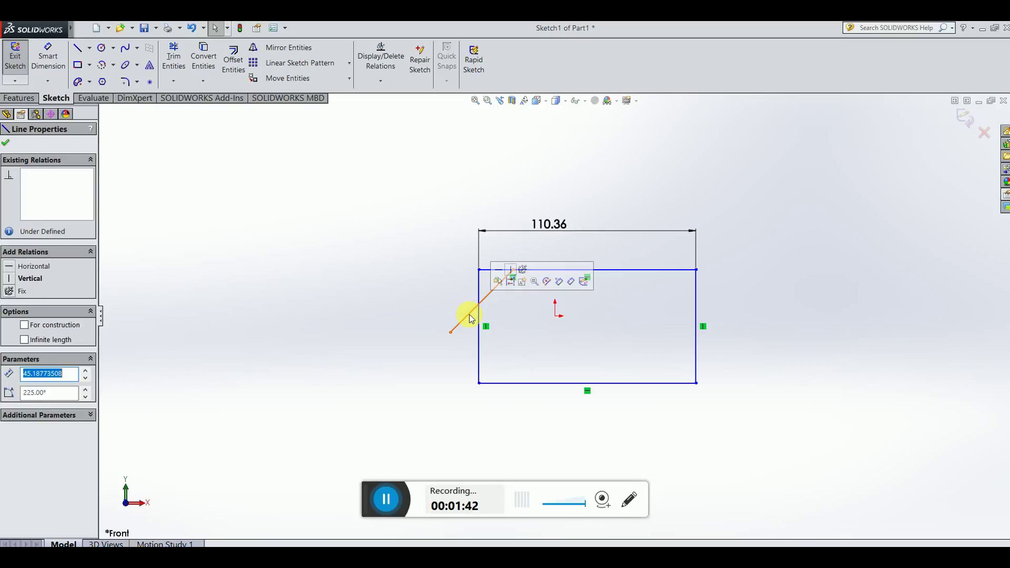
pyautogui.click(7, 144)
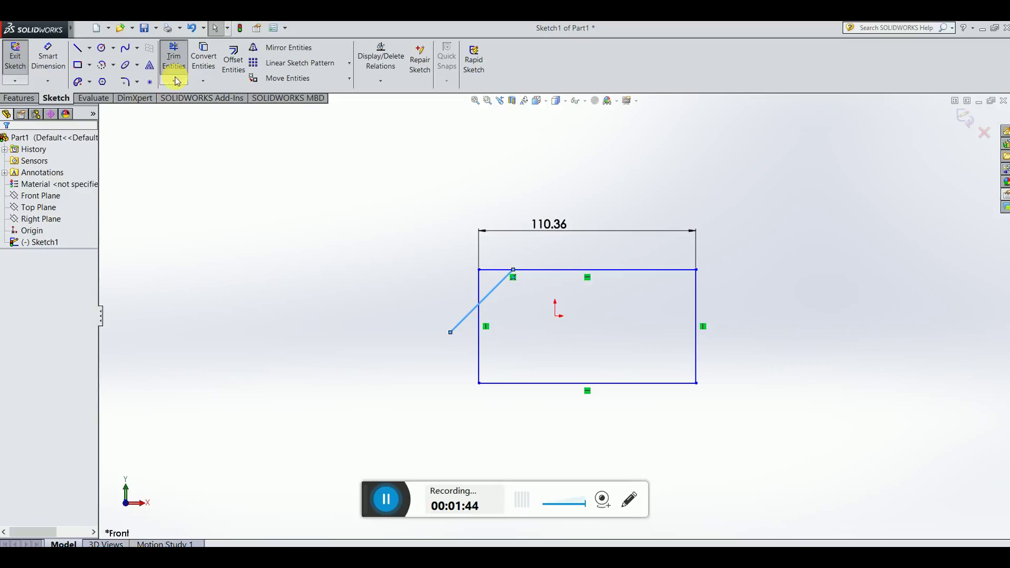
pyautogui.click(173, 75)
pyautogui.click(186, 104)
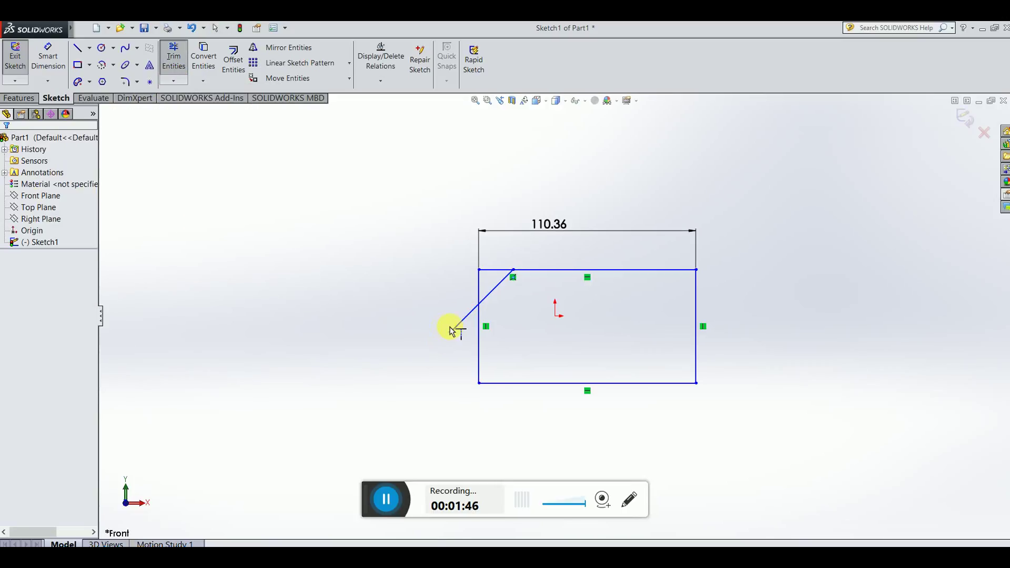
pyautogui.click(455, 330)
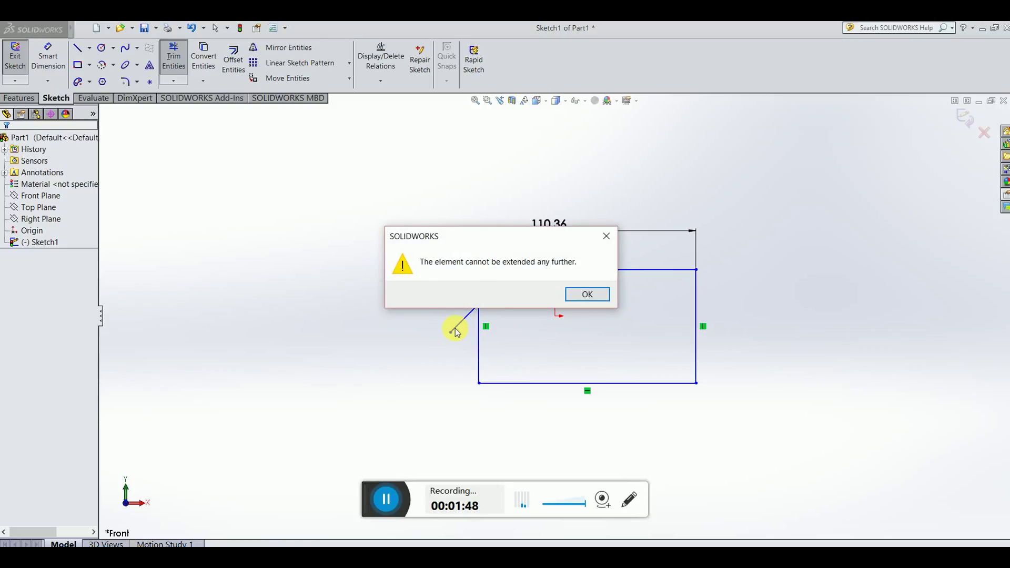
# - Dismiss the cannot-extend warning and start the Convert Entities command
pyautogui.click(586, 294)
pyautogui.click(174, 69)
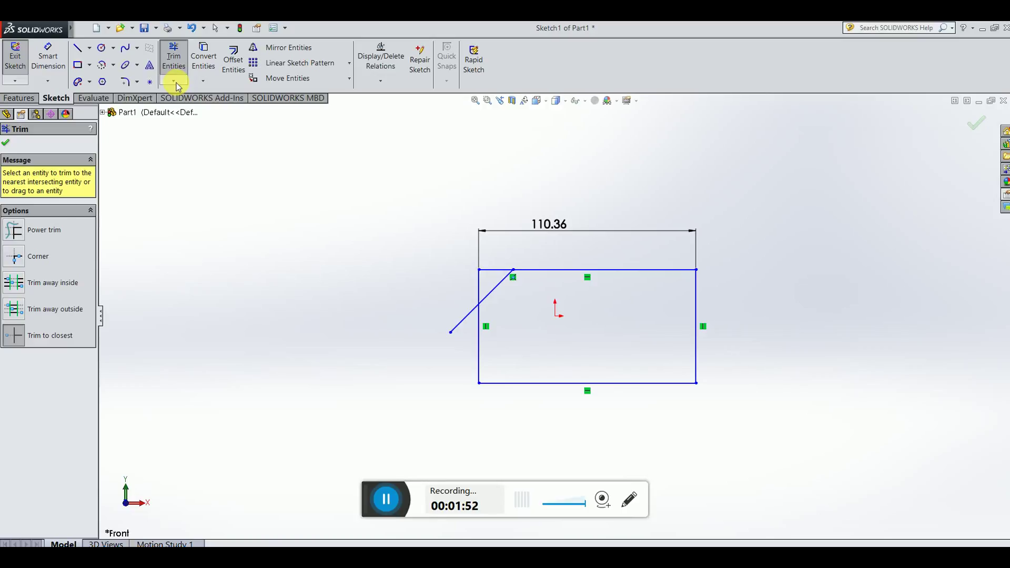
pyautogui.click(5, 142)
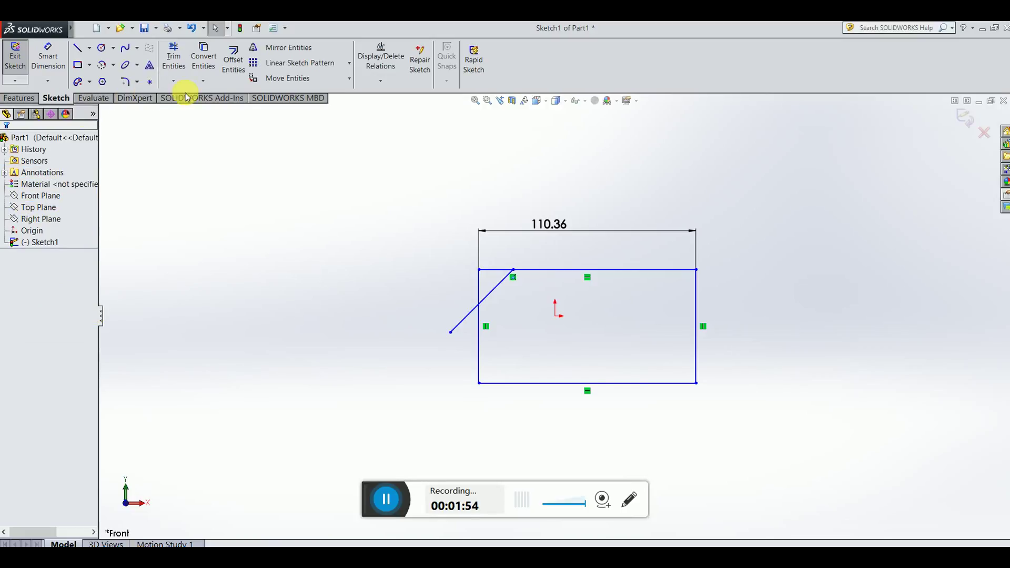
pyautogui.click(174, 80)
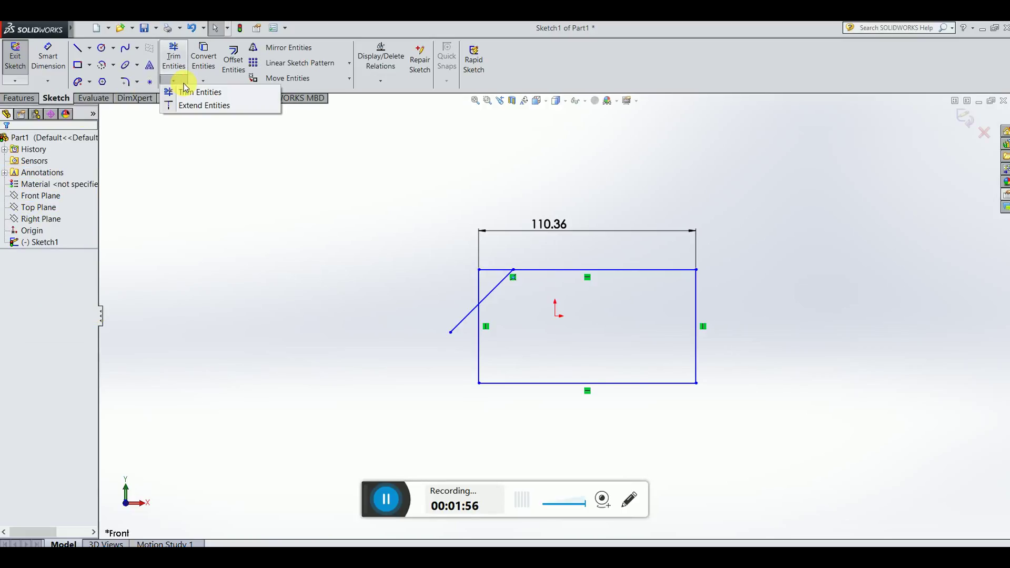
pyautogui.click(204, 81)
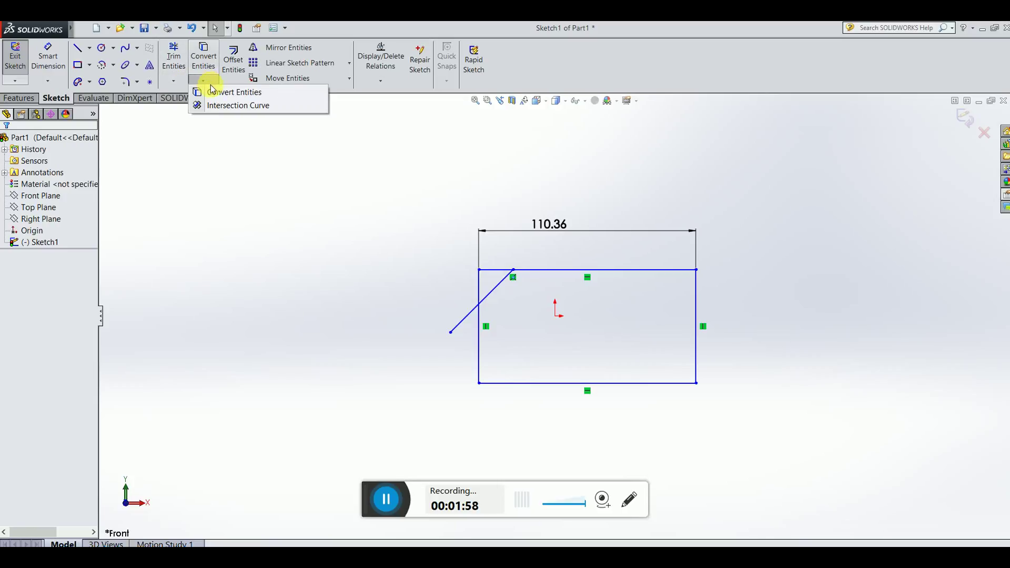
pyautogui.click(218, 95)
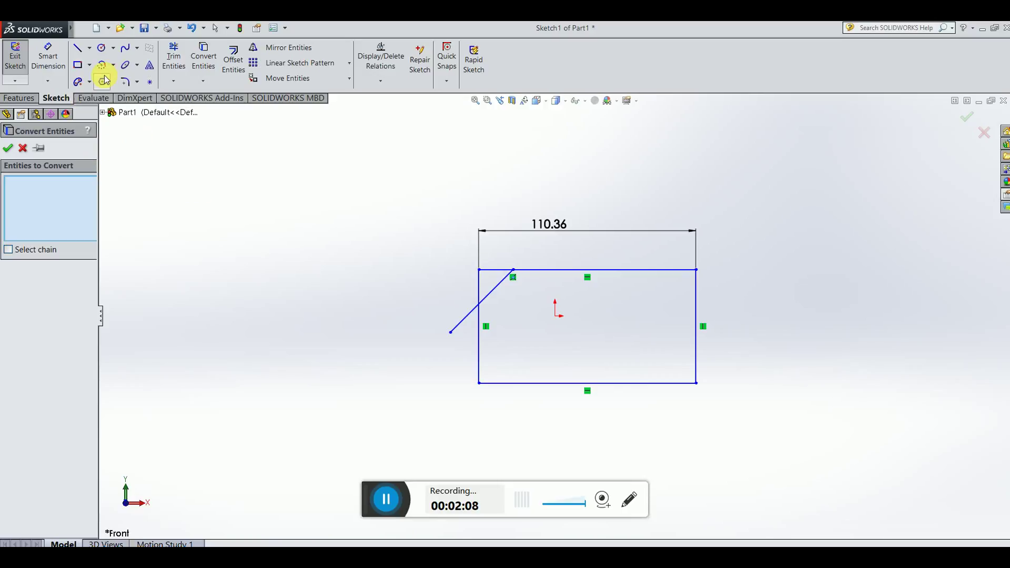
# - Draw a trial S-shaped spline to the left of the rectangle
pyautogui.click(125, 48)
pyautogui.click(240, 246)
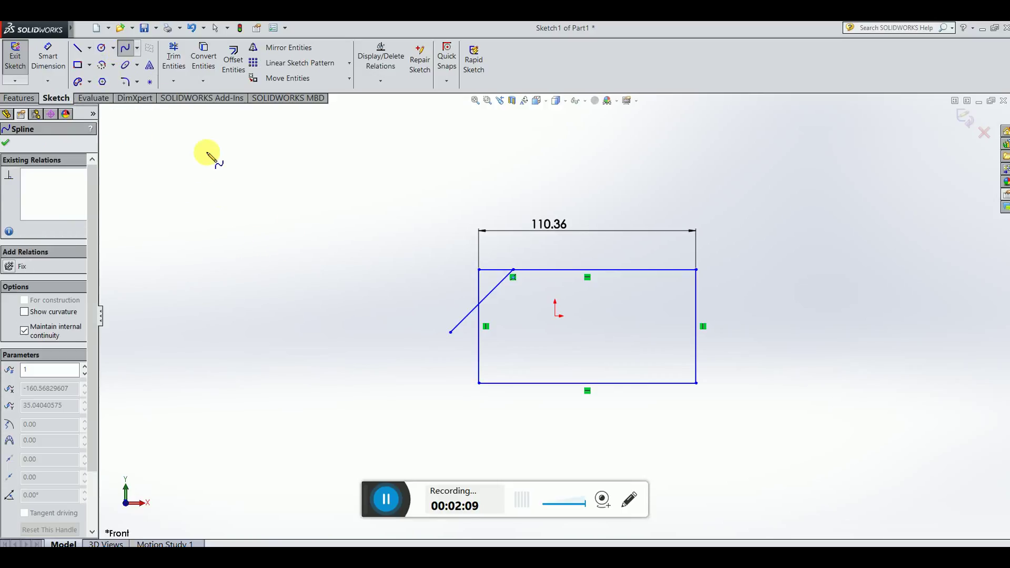
pyautogui.click(248, 178)
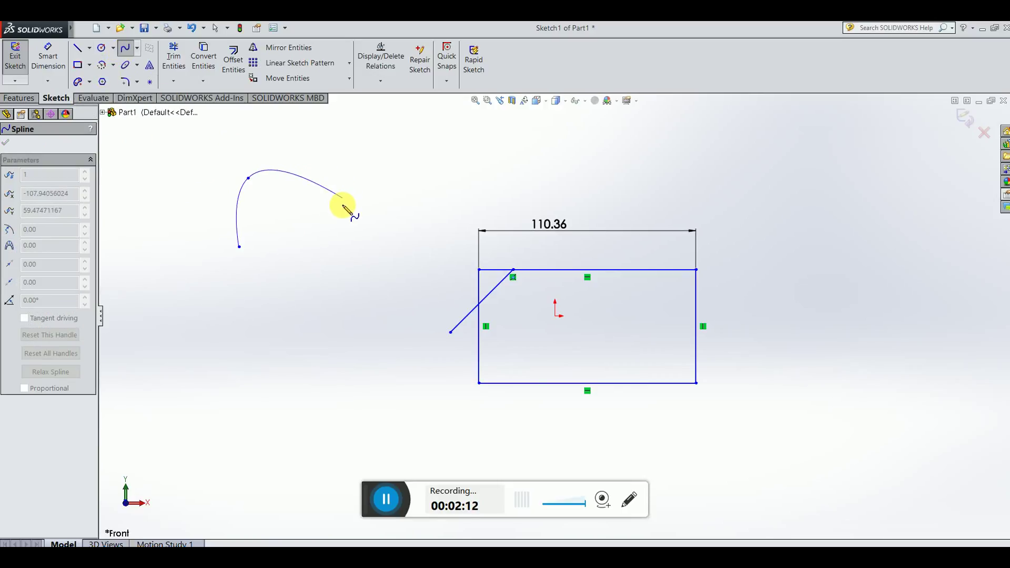
pyautogui.click(342, 206)
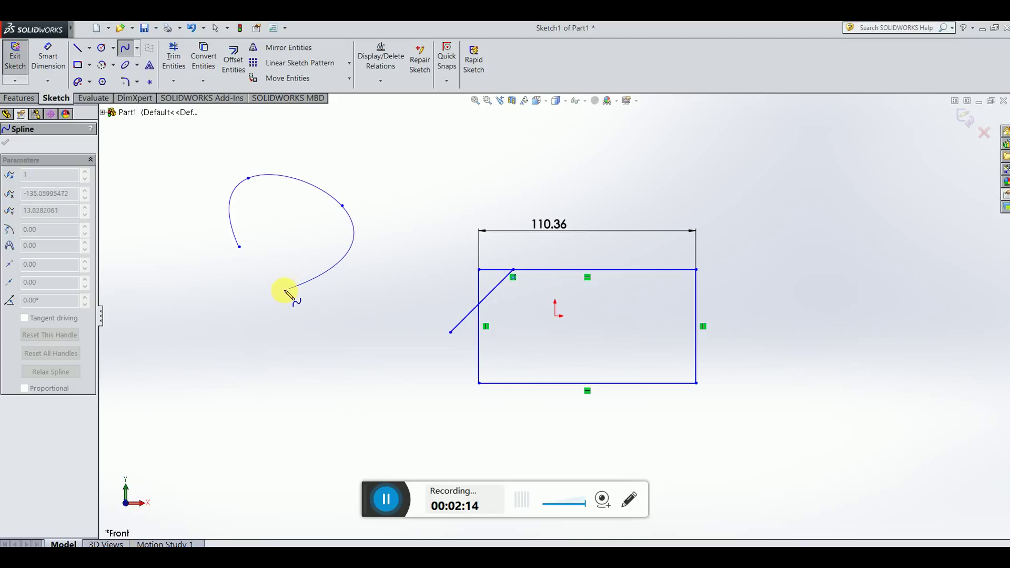
pyautogui.click(284, 293)
pyautogui.doubleClick(284, 394)
pyautogui.click(307, 435)
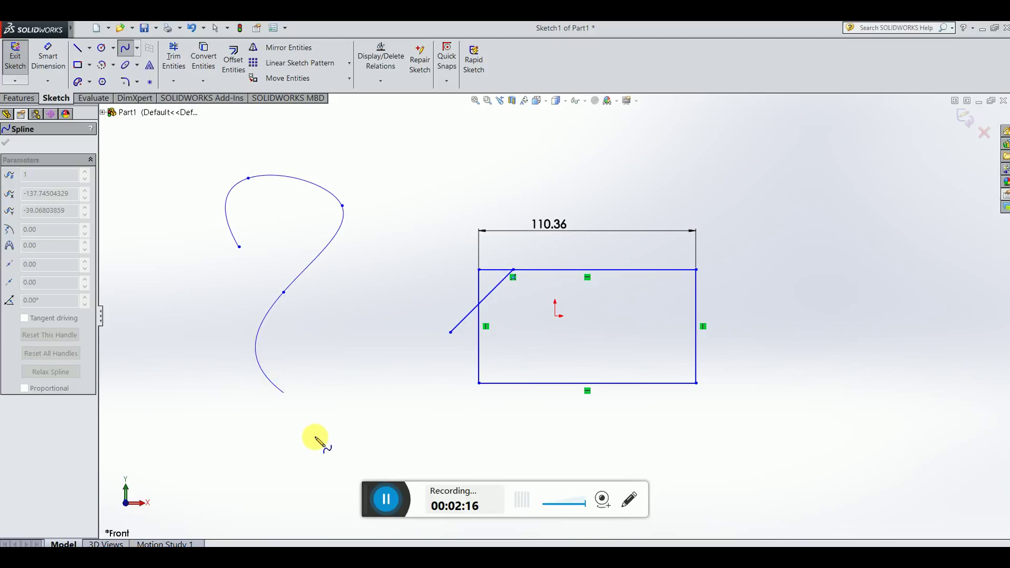
pyautogui.doubleClick(322, 445)
pyautogui.click(355, 461)
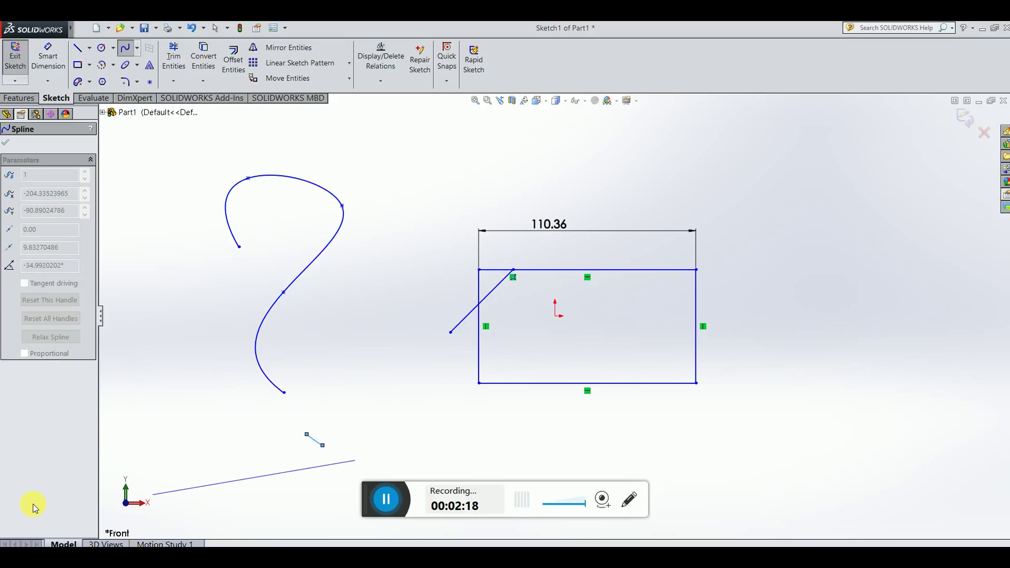
# - Undo the spline and diagonal line, leaving only the 110.36-wide rectangle
pyautogui.press('Escape')
pyautogui.hotkey('ctrl', 'z')
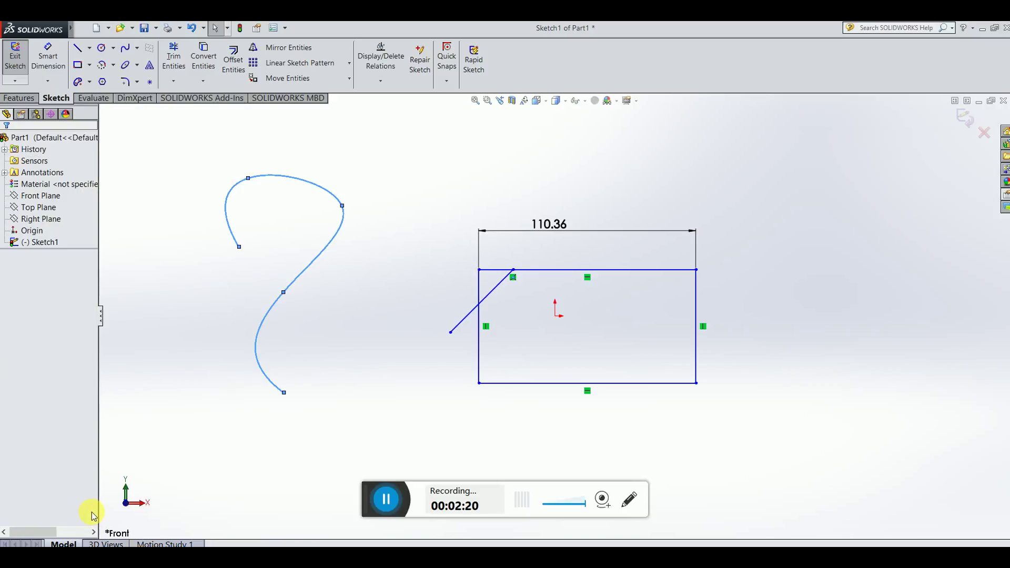
pyautogui.hotkey('ctrl', 'z')
pyautogui.hotkey('ctrl', 'z')
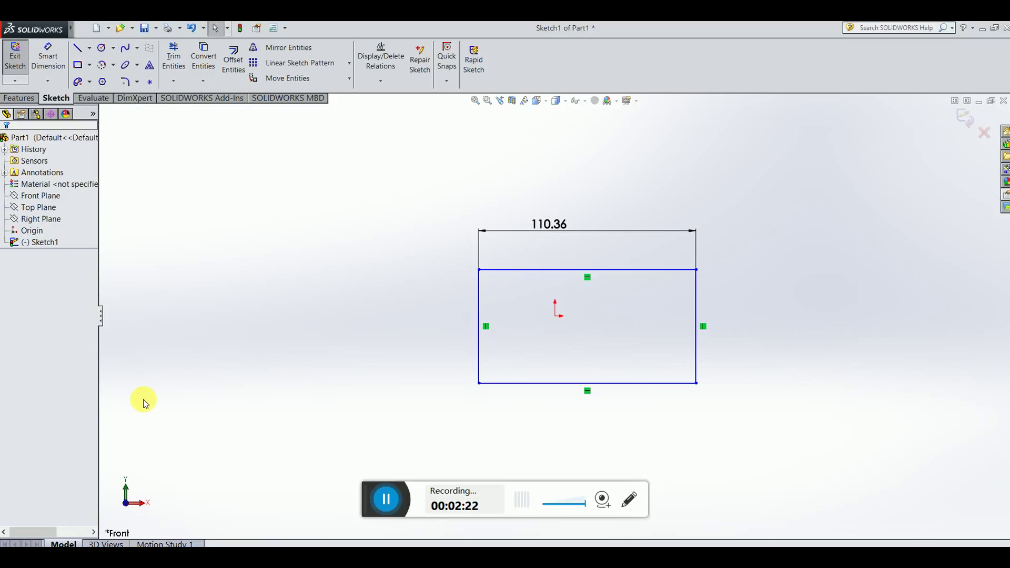
pyautogui.click(146, 28)
pyautogui.click(448, 258)
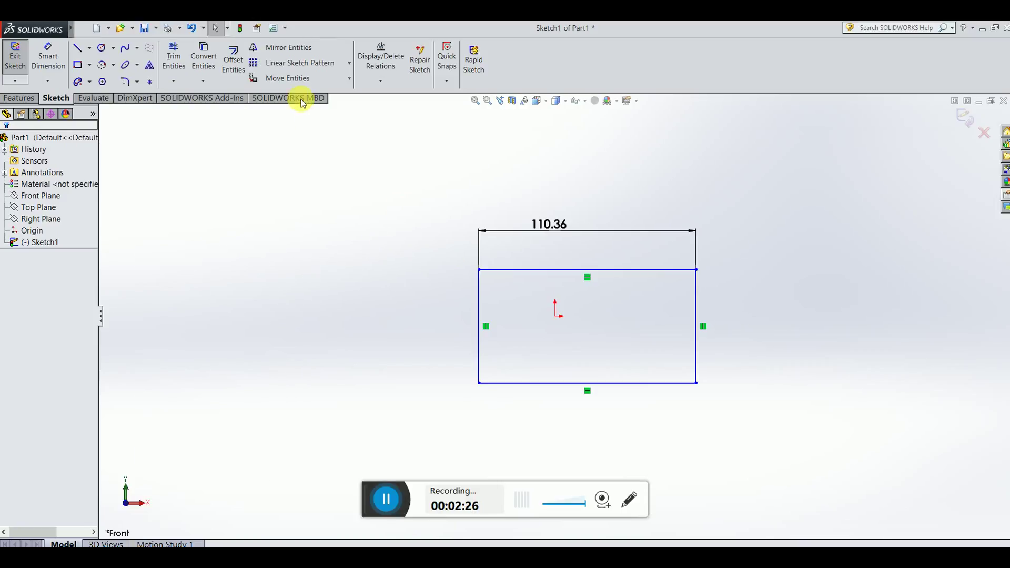
# - Mirror the rectangle's left, bottom and right edges about its top edge
pyautogui.click(292, 46)
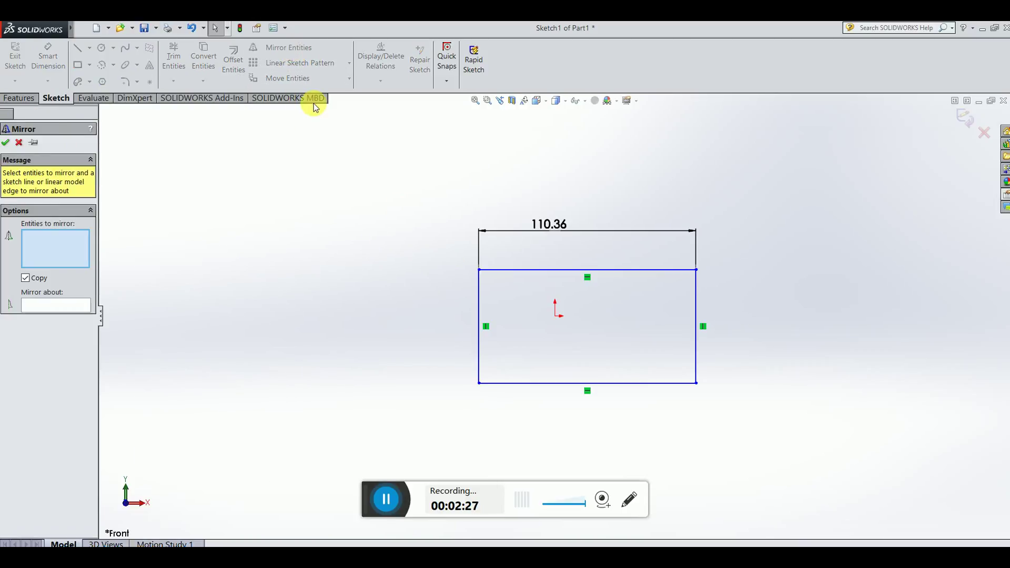
pyautogui.click(484, 330)
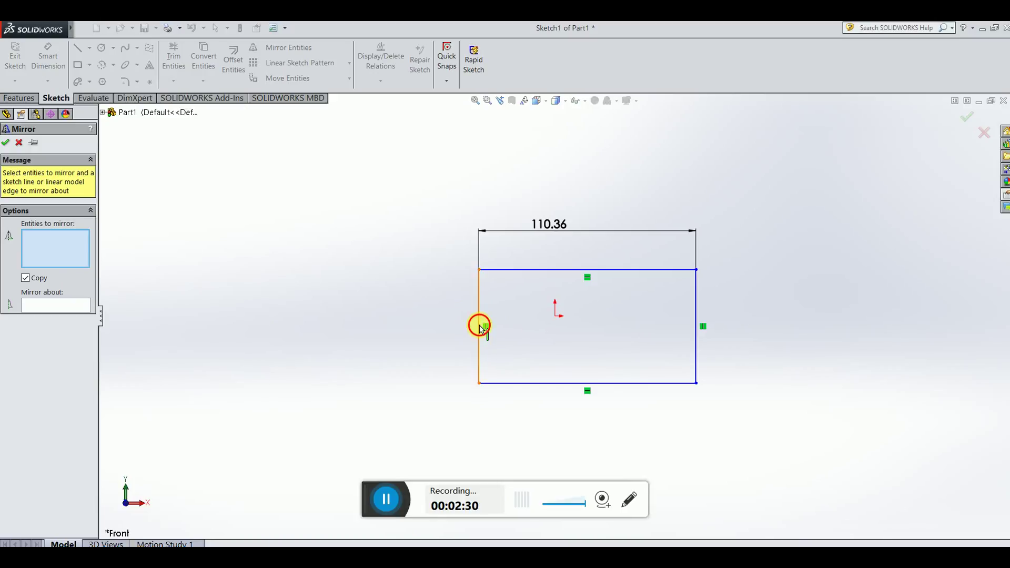
pyautogui.click(519, 387)
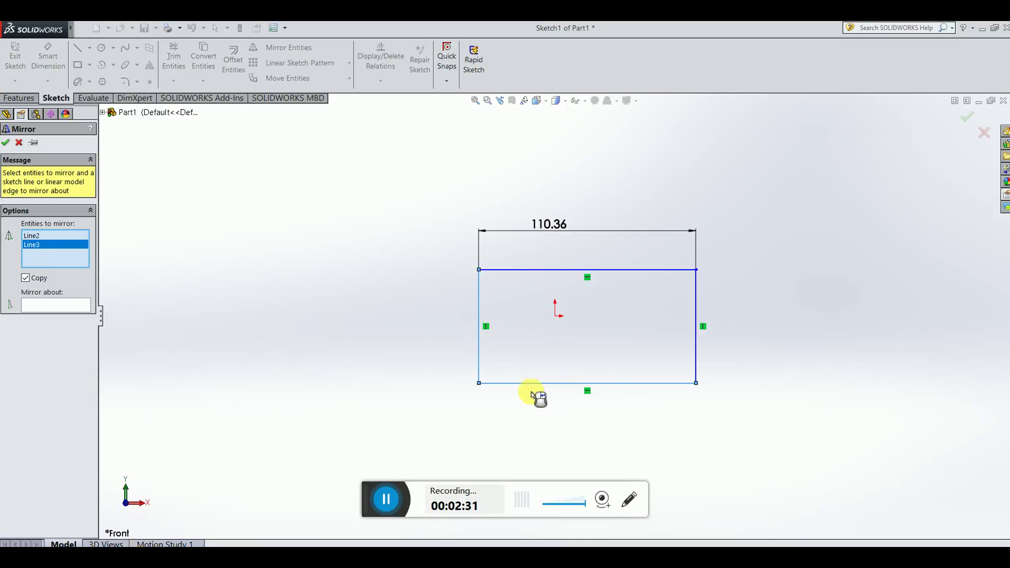
pyautogui.click(697, 356)
pyautogui.click(66, 305)
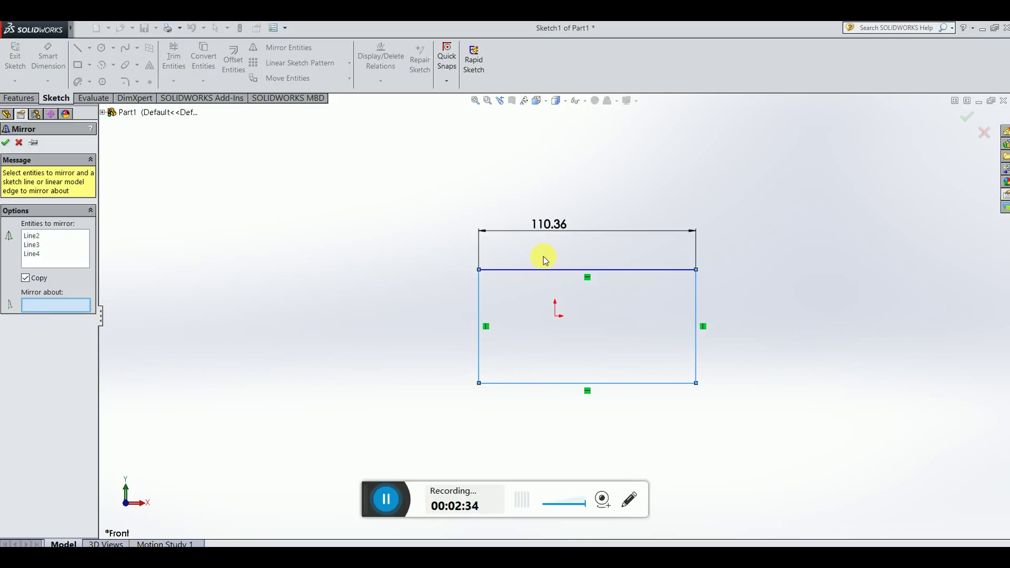
pyautogui.click(546, 270)
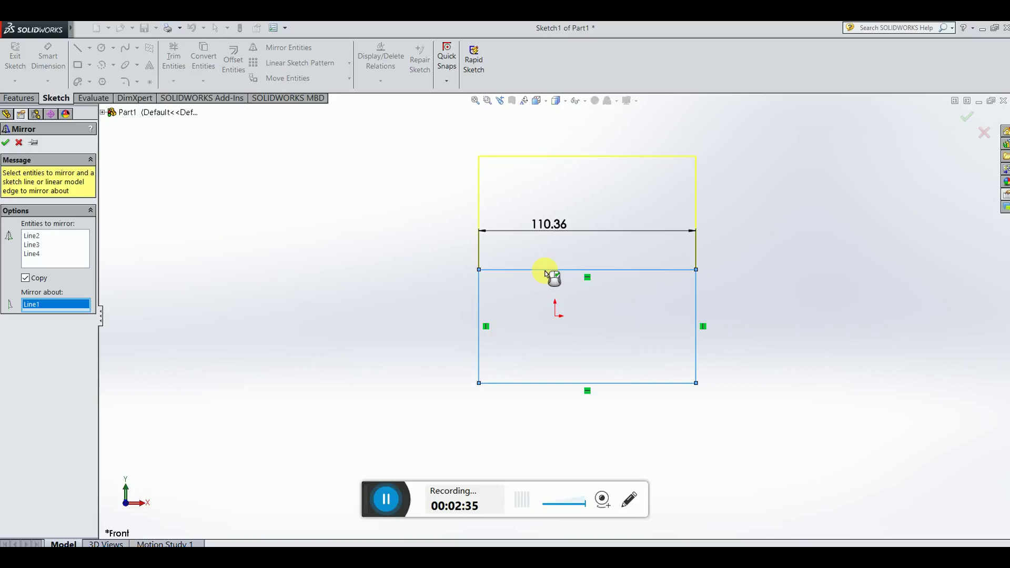
pyautogui.click(4, 143)
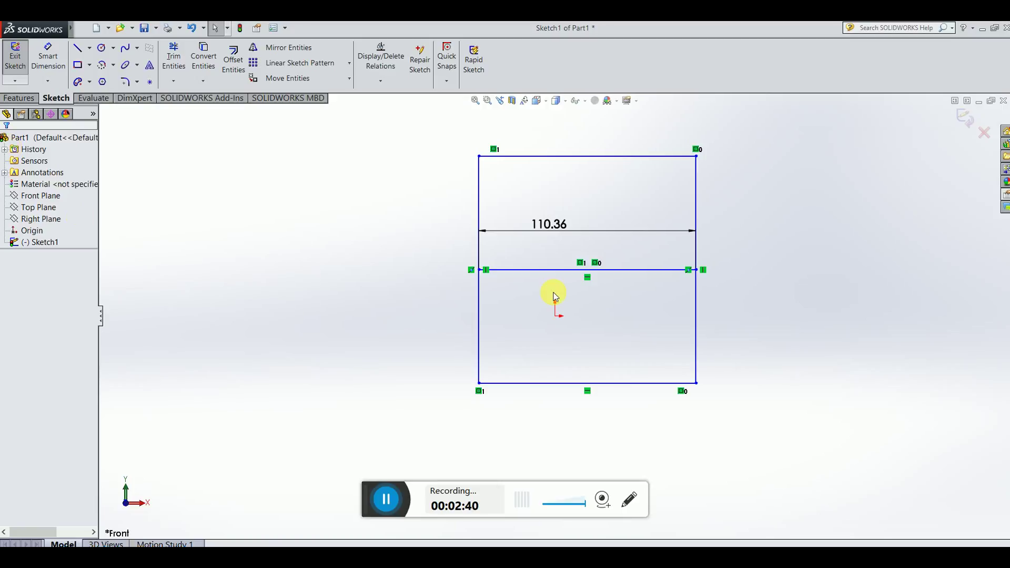
# - Linear-pattern the left vertical line into 3 instances spaced 100 mm along X
pyautogui.click(350, 66)
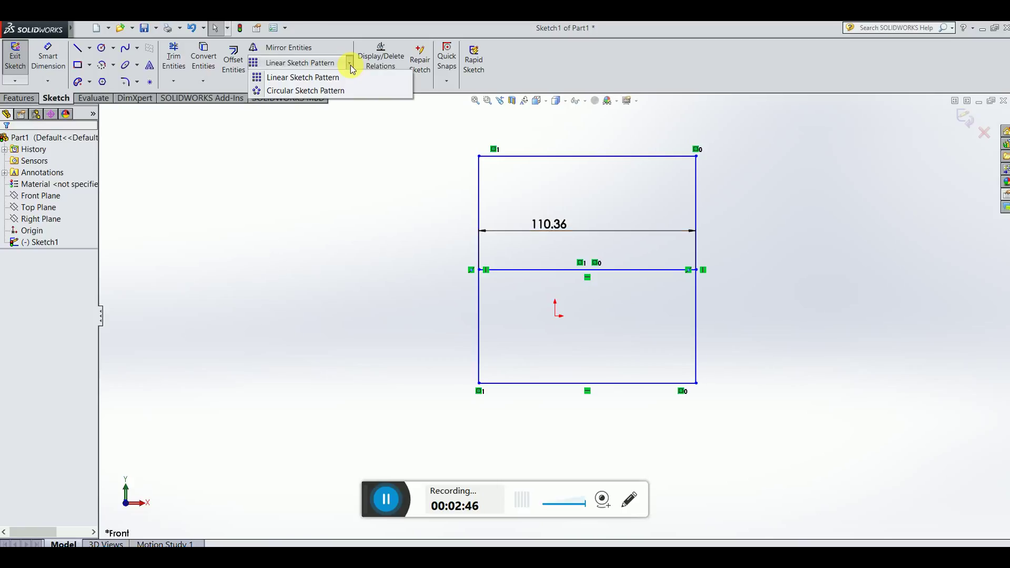
pyautogui.click(335, 82)
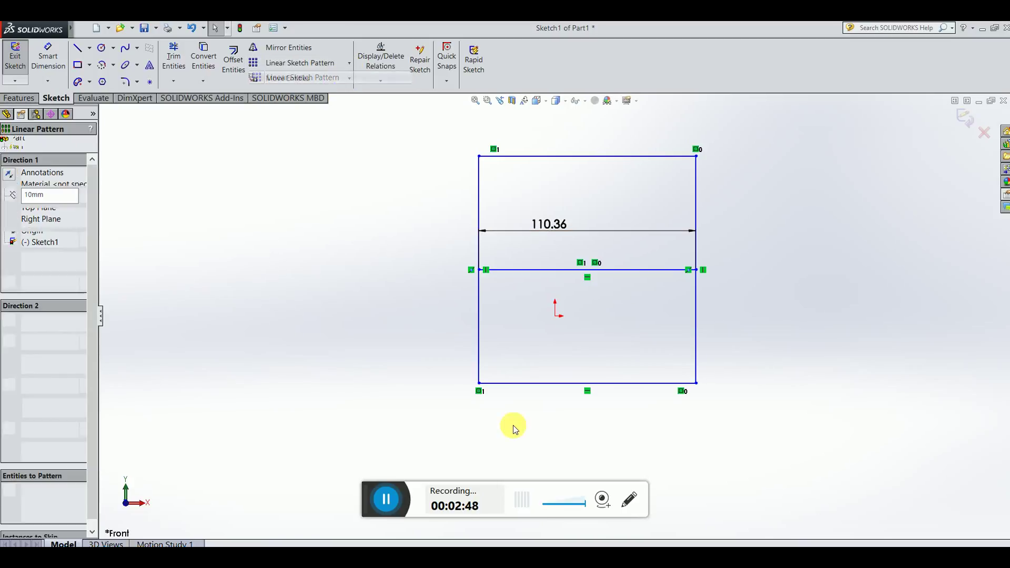
pyautogui.click(480, 345)
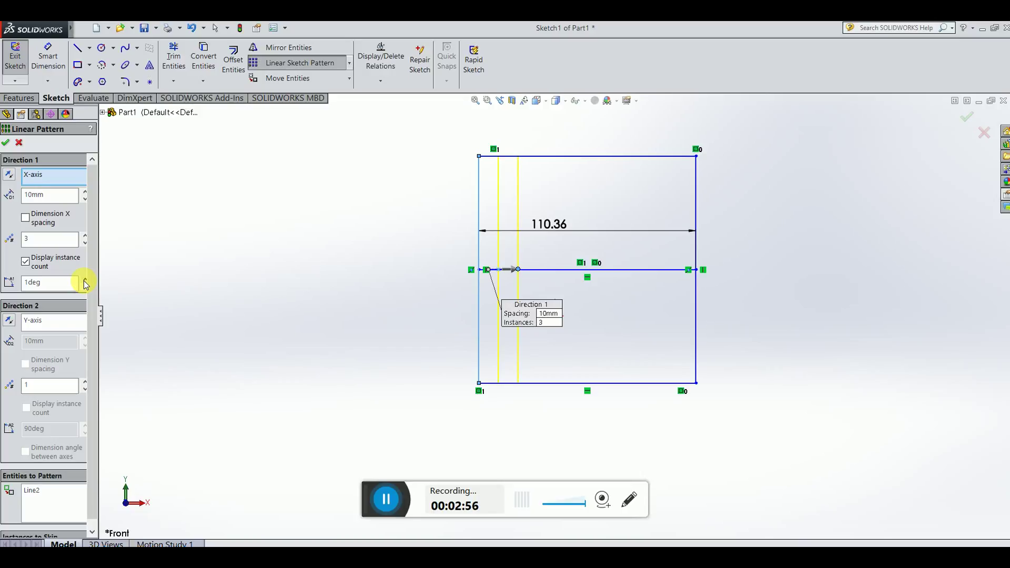
pyautogui.click(85, 192)
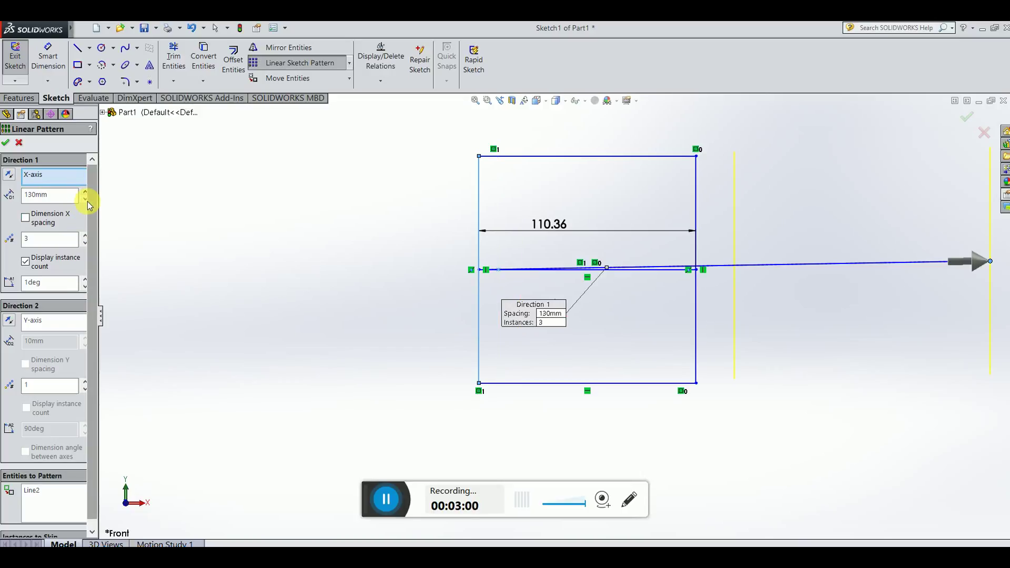
pyautogui.click(85, 200)
pyautogui.click(85, 200)
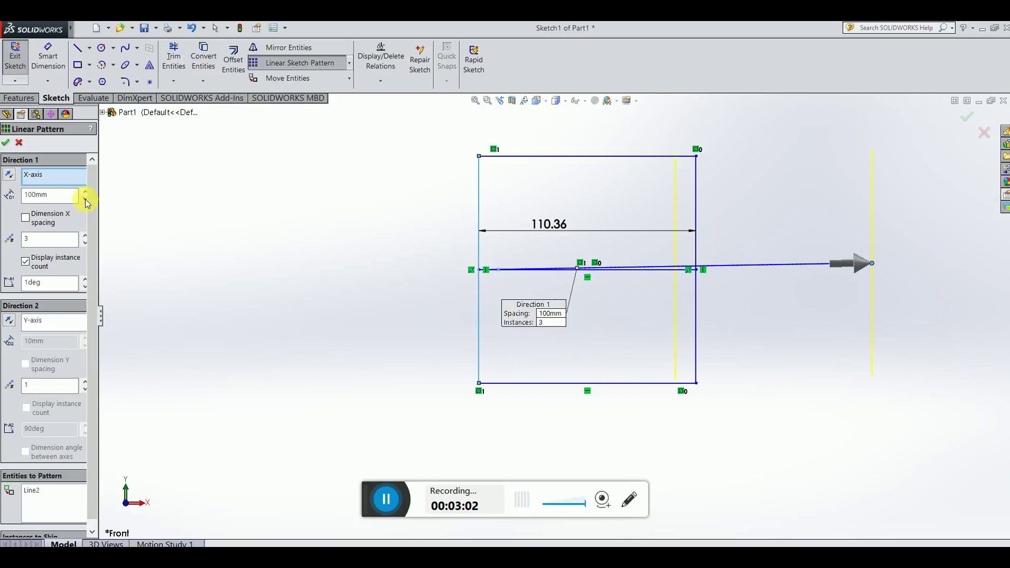
pyautogui.click(6, 142)
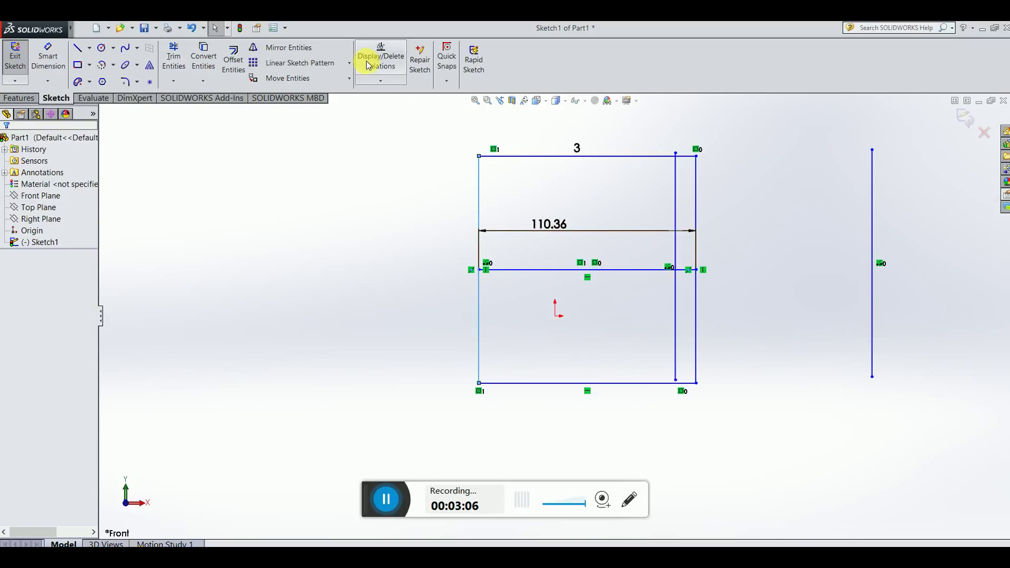
# - Copy the left vertical and top horizontal lines, based at the bottom-left corner, to the left
pyautogui.click(349, 66)
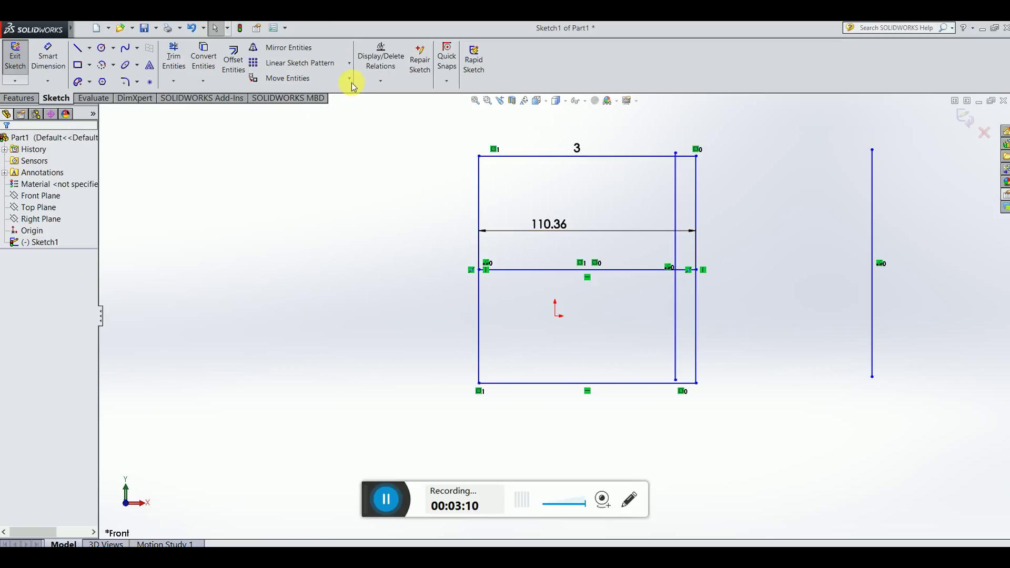
pyautogui.click(348, 80)
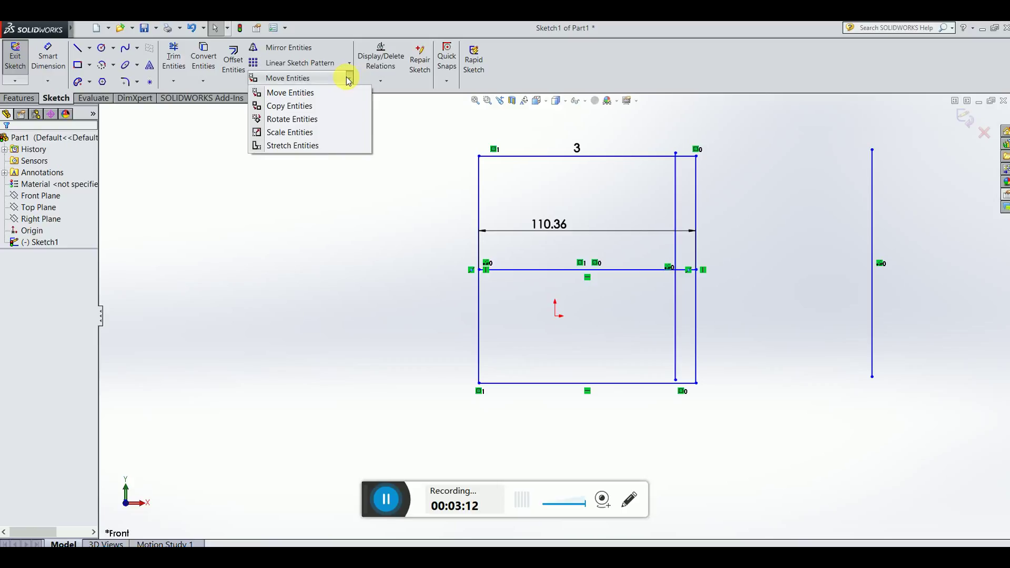
pyautogui.click(333, 108)
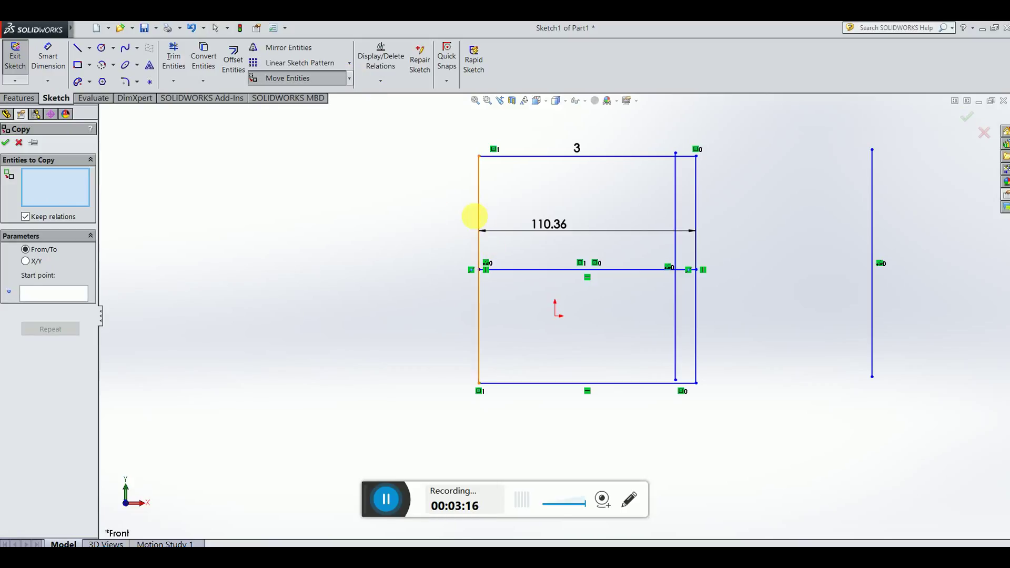
pyautogui.click(514, 156)
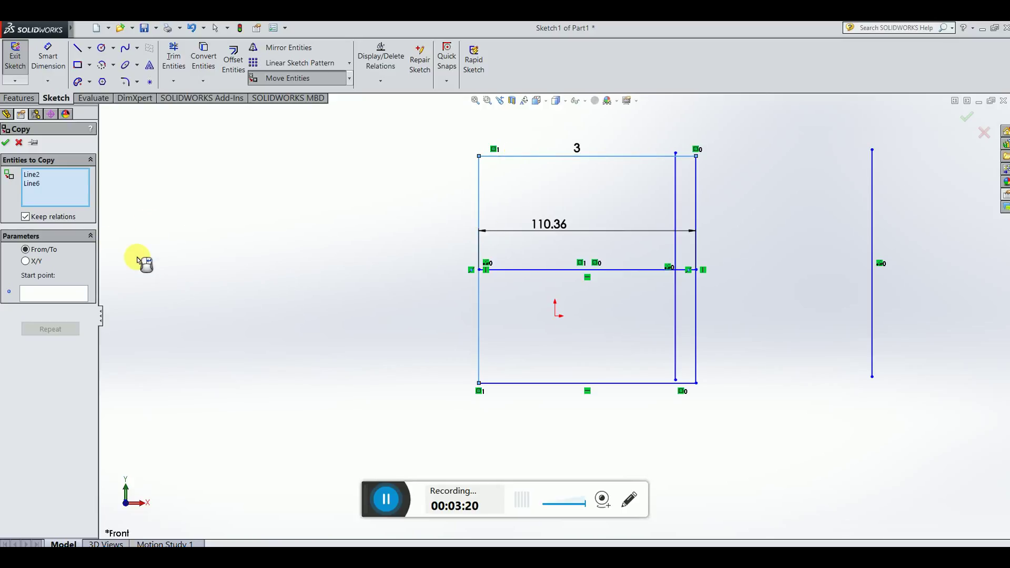
pyautogui.click(75, 295)
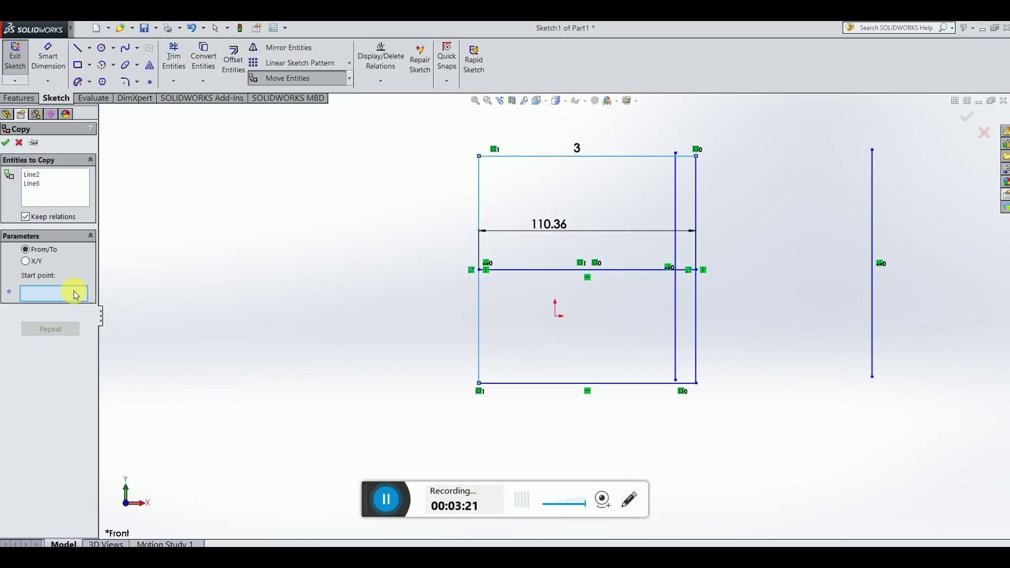
pyautogui.click(478, 385)
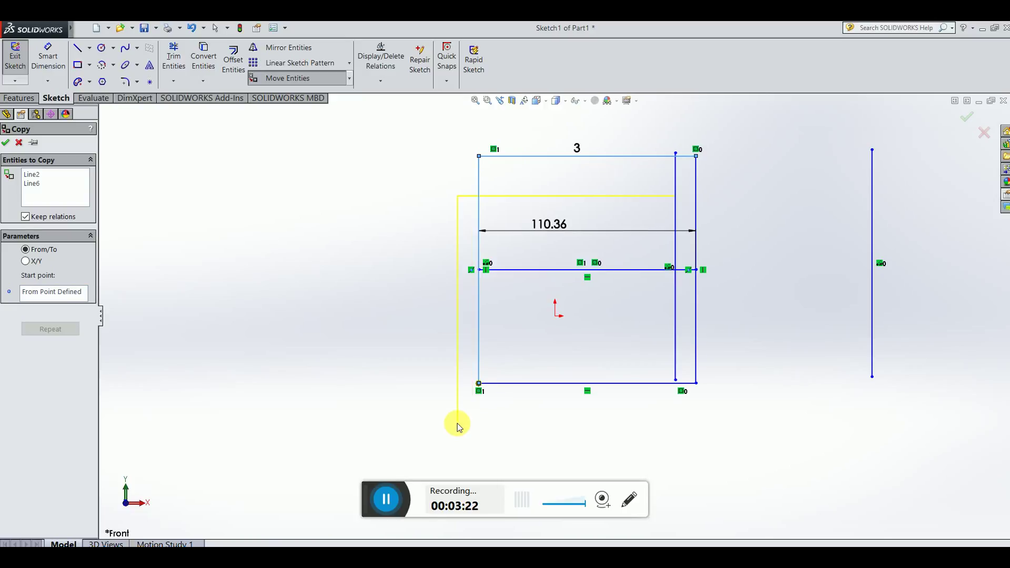
pyautogui.click(8, 146)
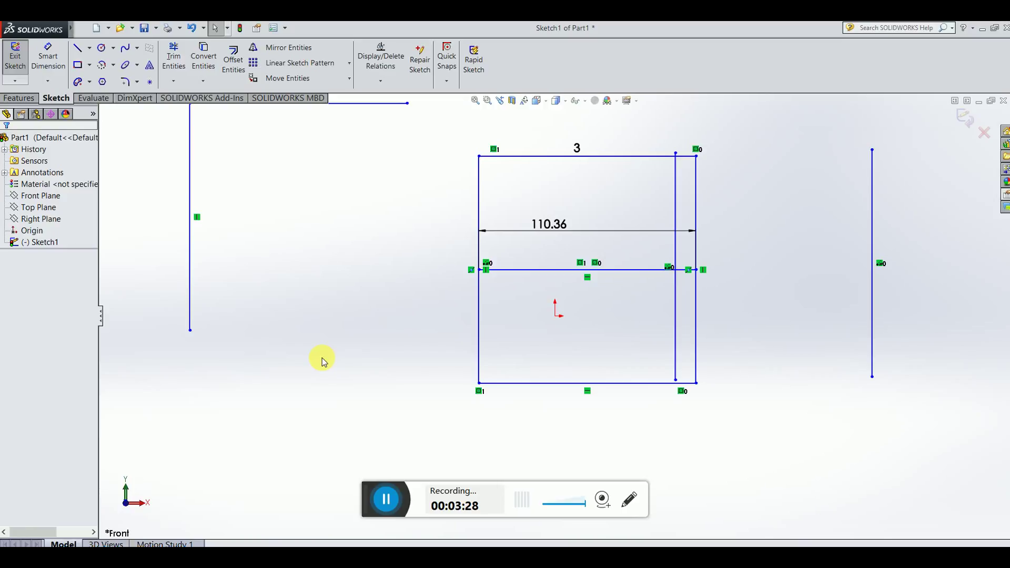
pyautogui.press('f')
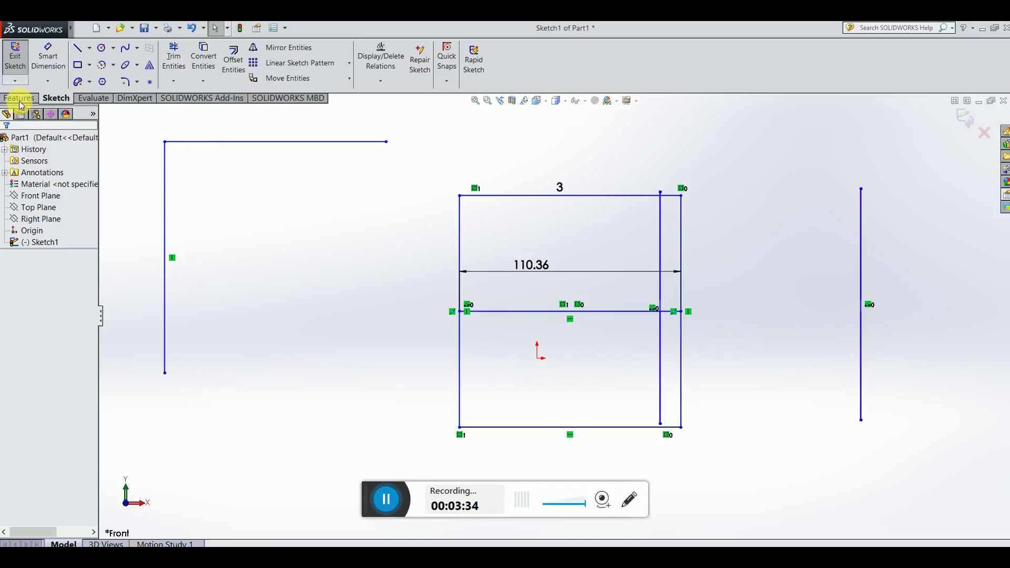
# - Offset the copied L-shaped lines by 10 mm, reversed to run outside the original
pyautogui.click(20, 98)
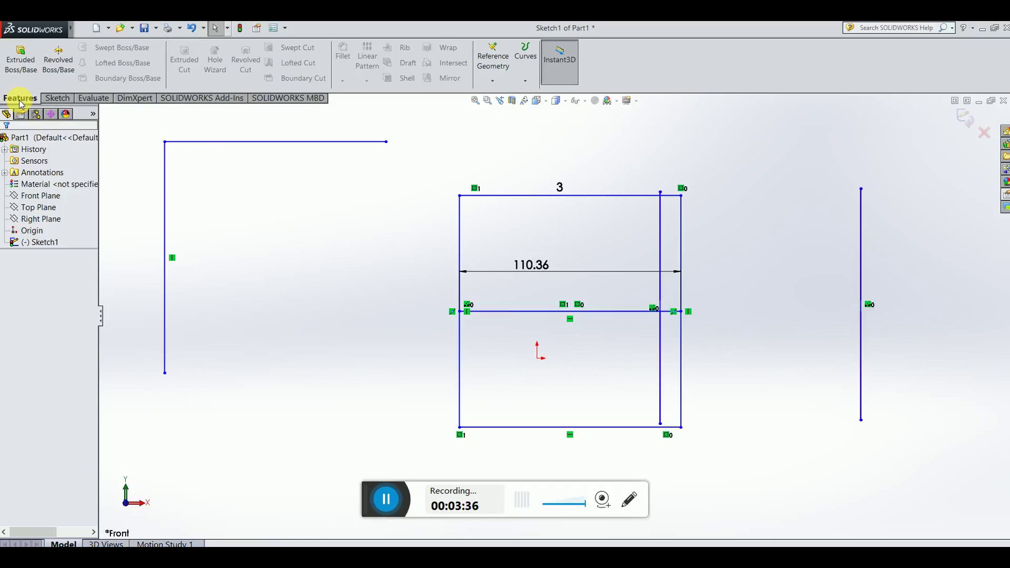
pyautogui.click(58, 98)
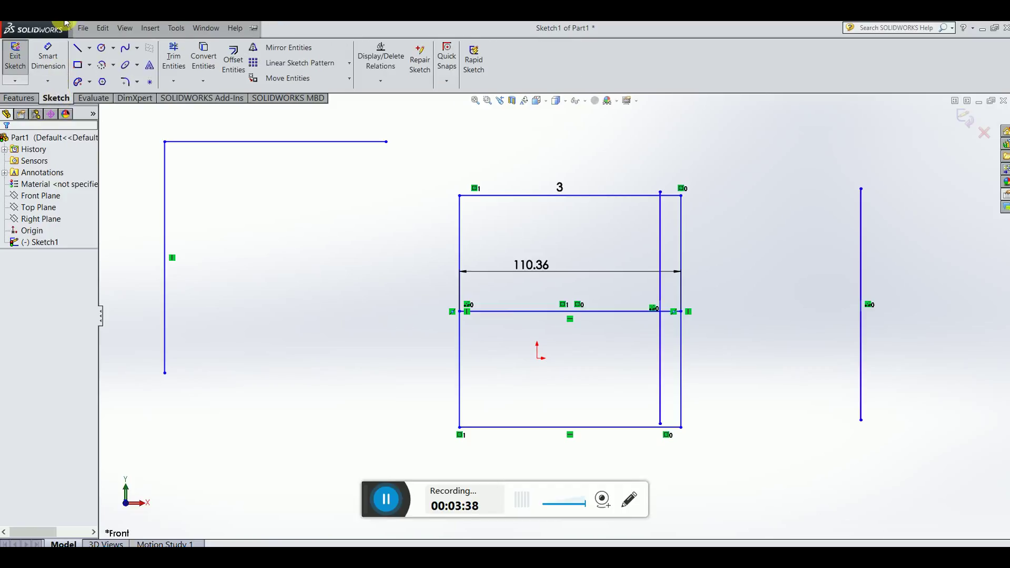
pyautogui.click(103, 28)
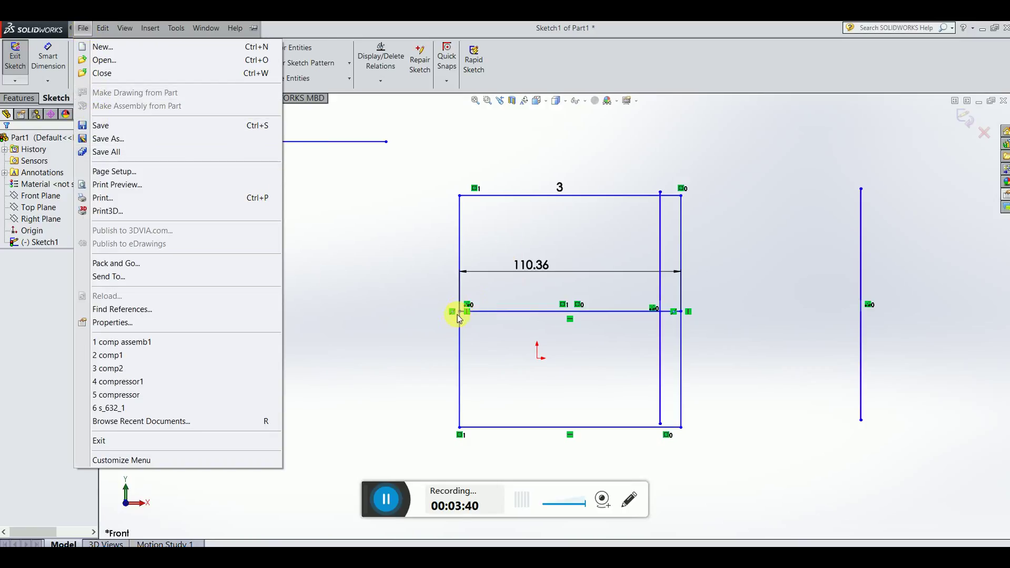
pyautogui.click(415, 489)
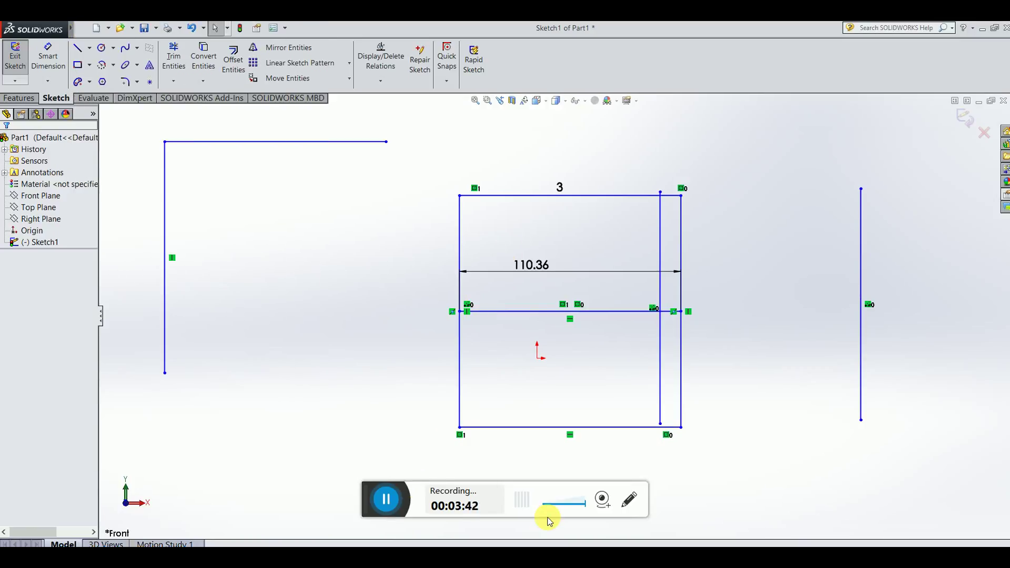
pyautogui.click(235, 74)
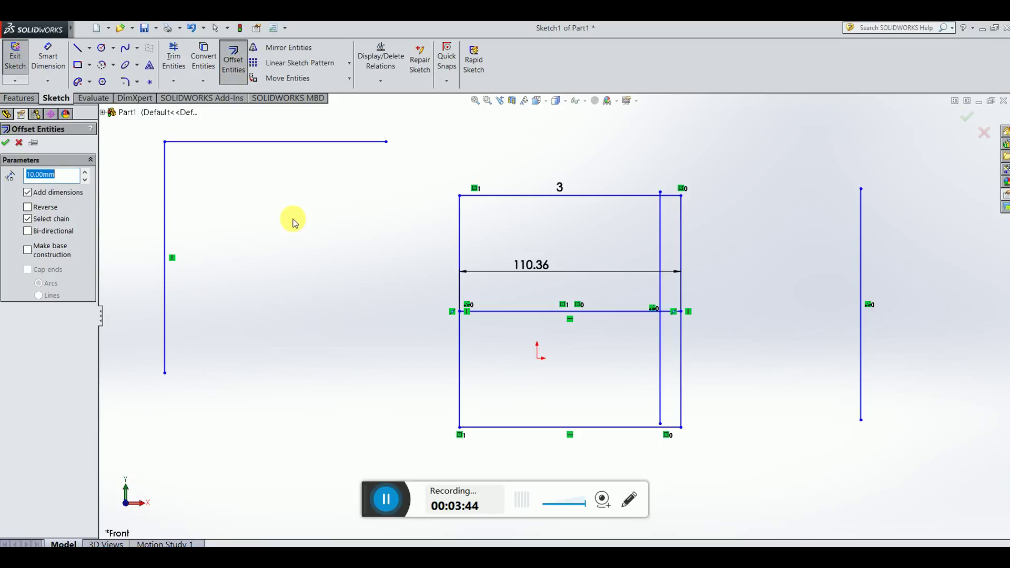
pyautogui.click(199, 150)
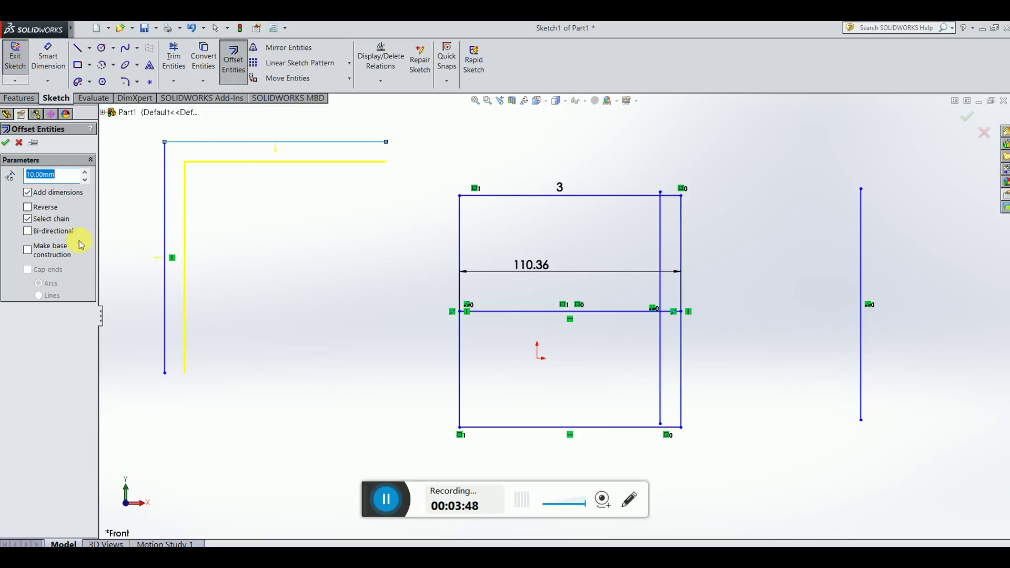
pyautogui.click(32, 210)
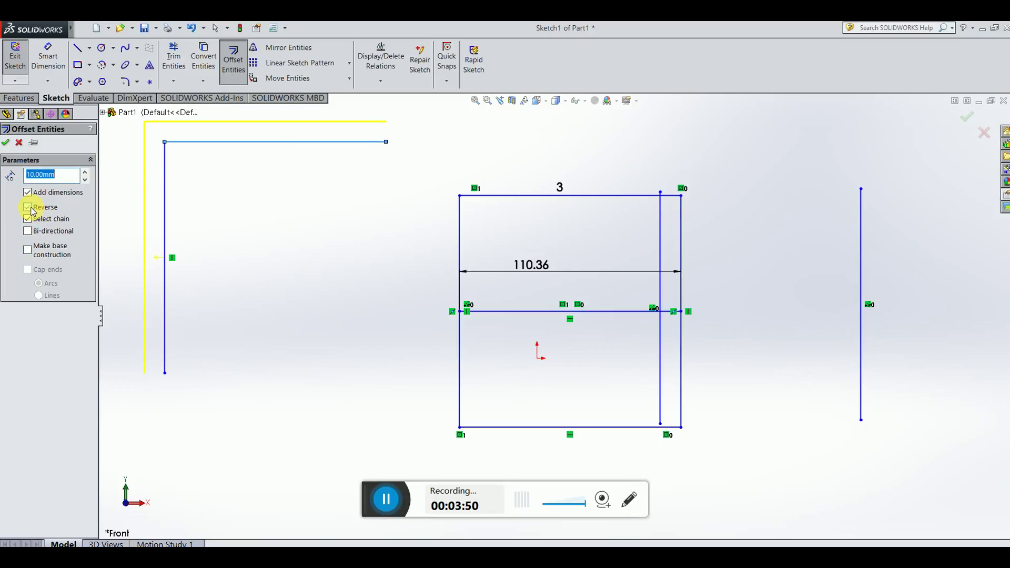
pyautogui.click(5, 142)
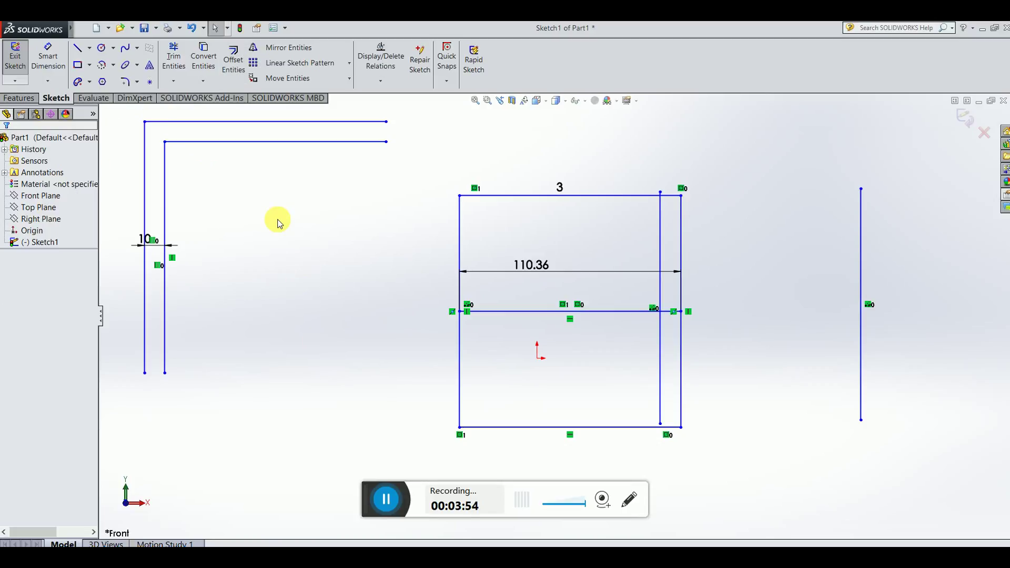